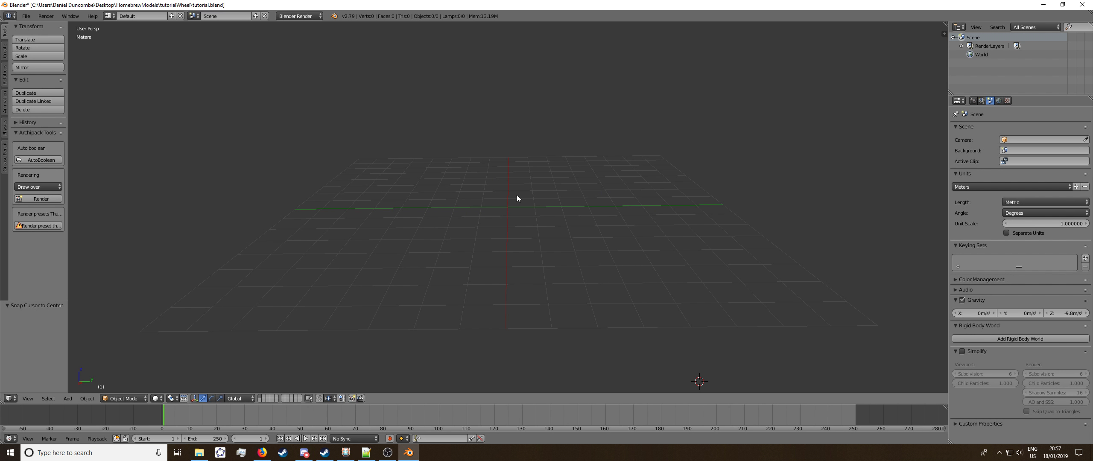
# Step: Snap the 3D cursor to the centre of the scene
pyautogui.hotkey('shift', 's')
pyautogui.click(517, 195)
pyautogui.scroll(-2, 487, 256)
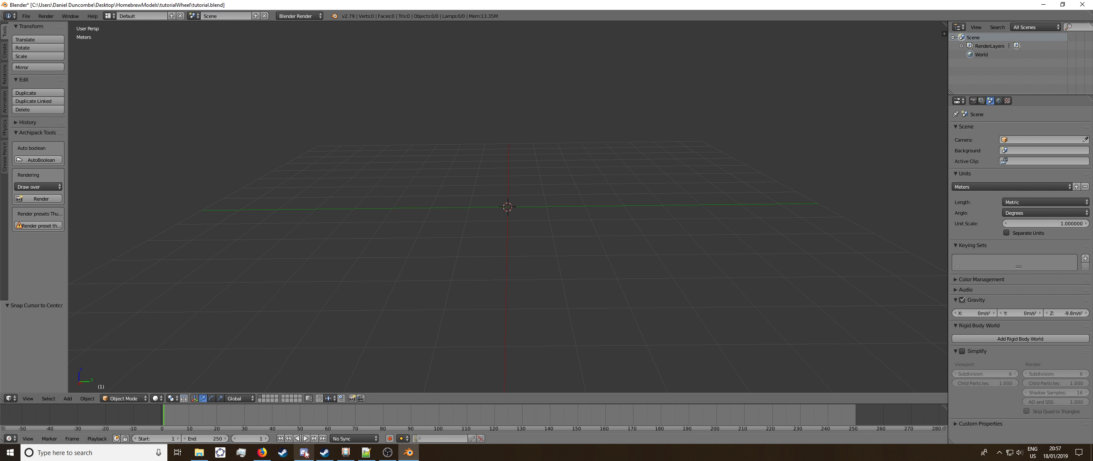
# Step: Switch to Discord, open the pinned messages of the tipsandtricks channel to view the hb_BaseWheels.zip post, and return to Blender
pyautogui.hotkey('alt', 'Tab')
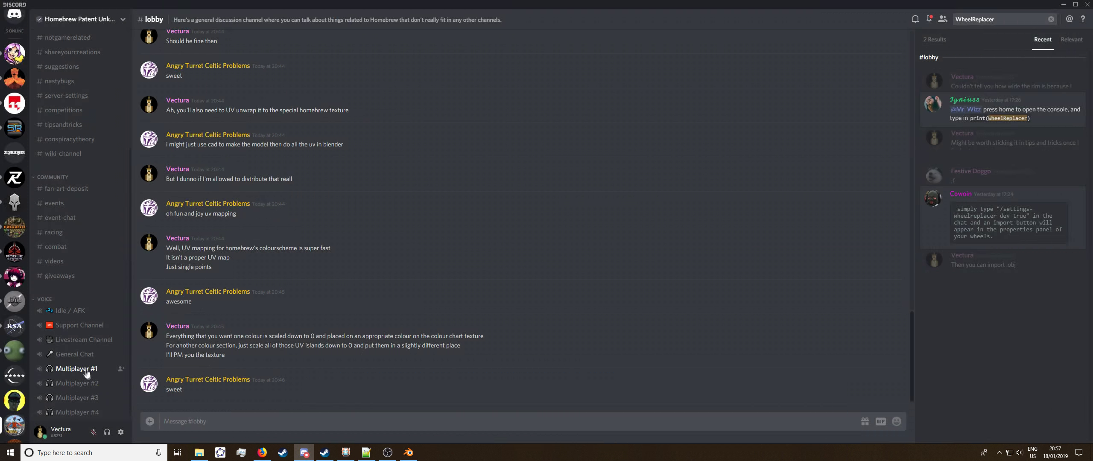
pyautogui.scroll(3, 79, 219)
pyautogui.click(76, 209)
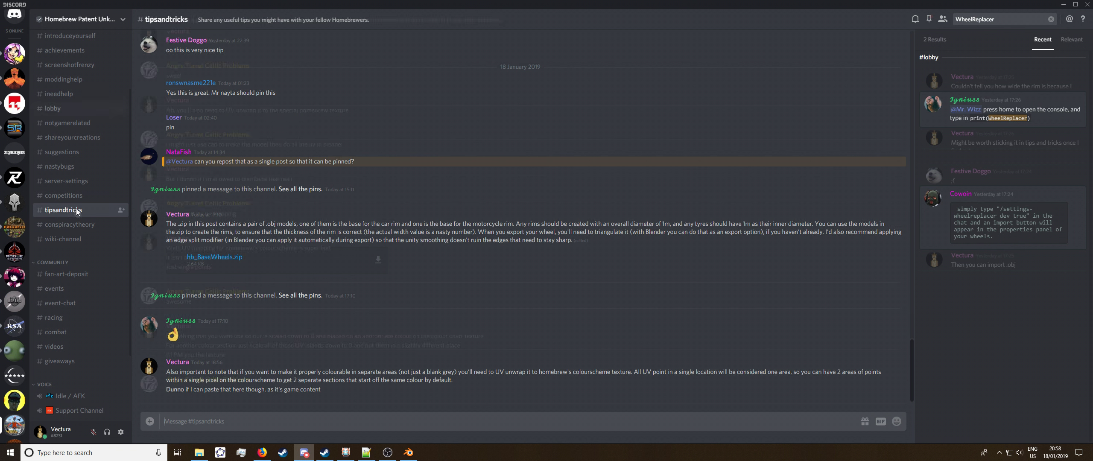
pyautogui.click(929, 20)
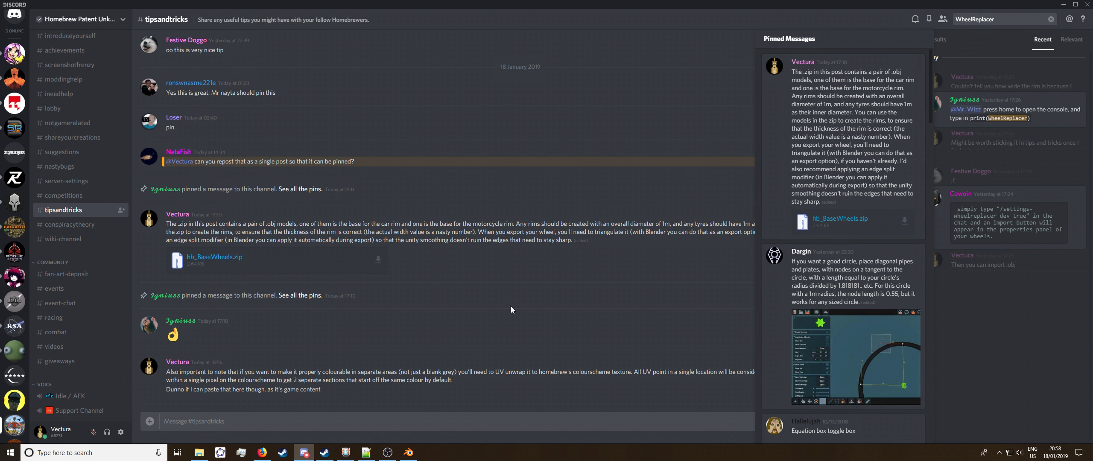
pyautogui.click(408, 452)
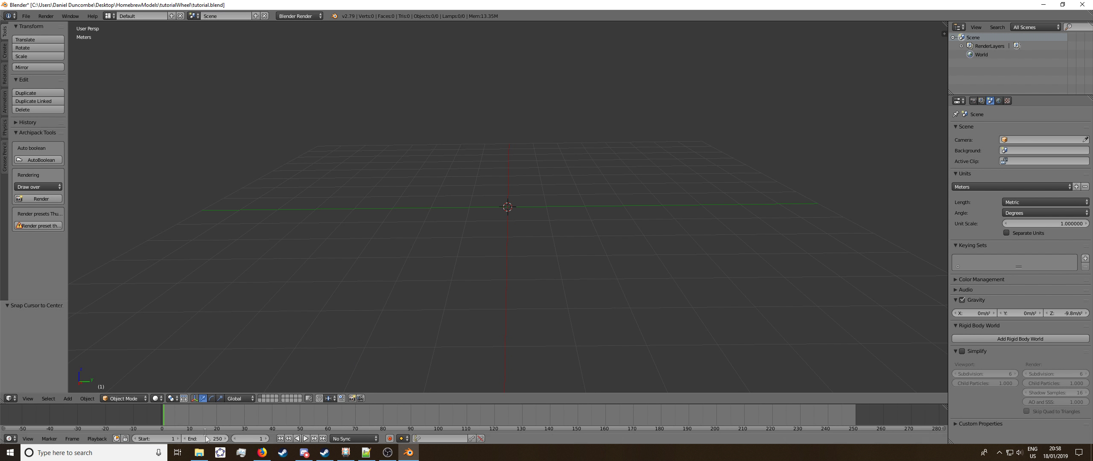
# Step: Switch to File Explorer and extract hb_BaseWheels.zip into the tutorialWheel folder with 7-Zip
pyautogui.click(199, 452)
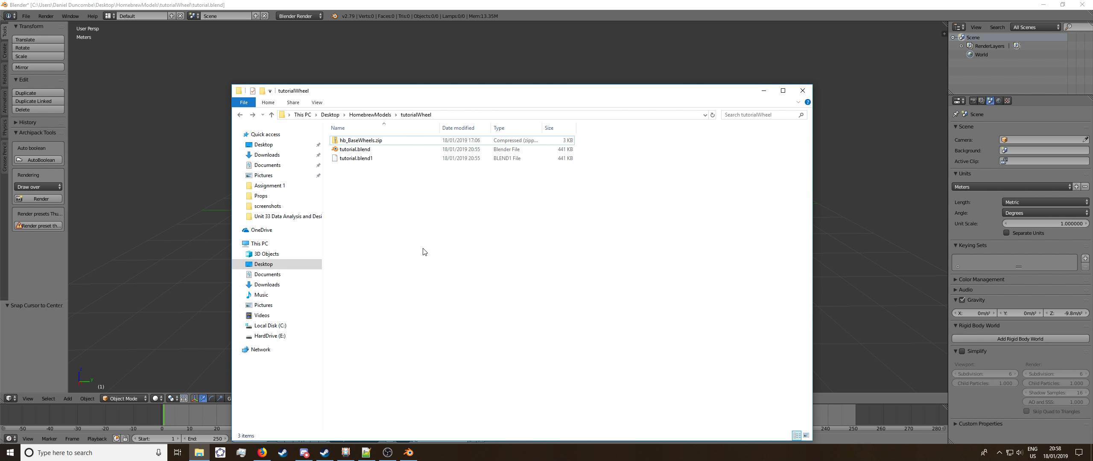
pyautogui.click(366, 141)
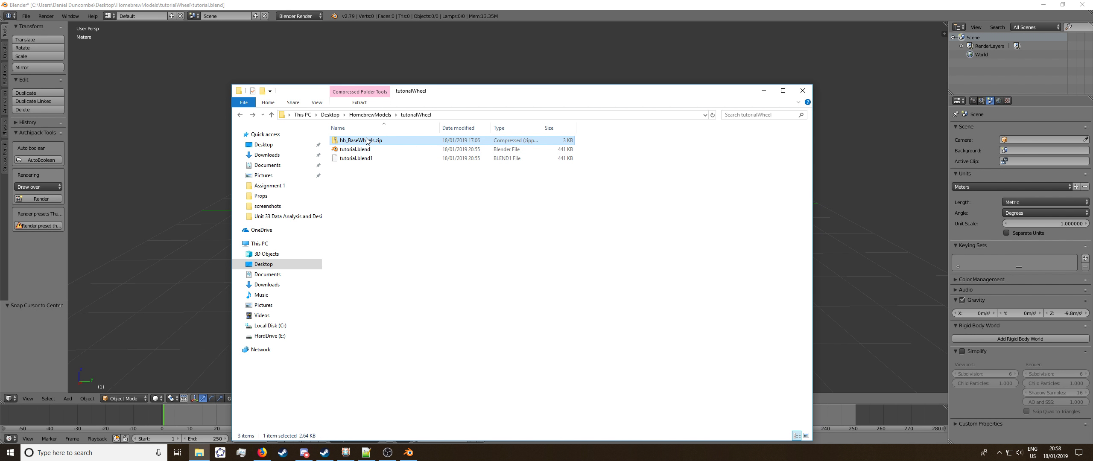
pyautogui.rightClick(364, 142)
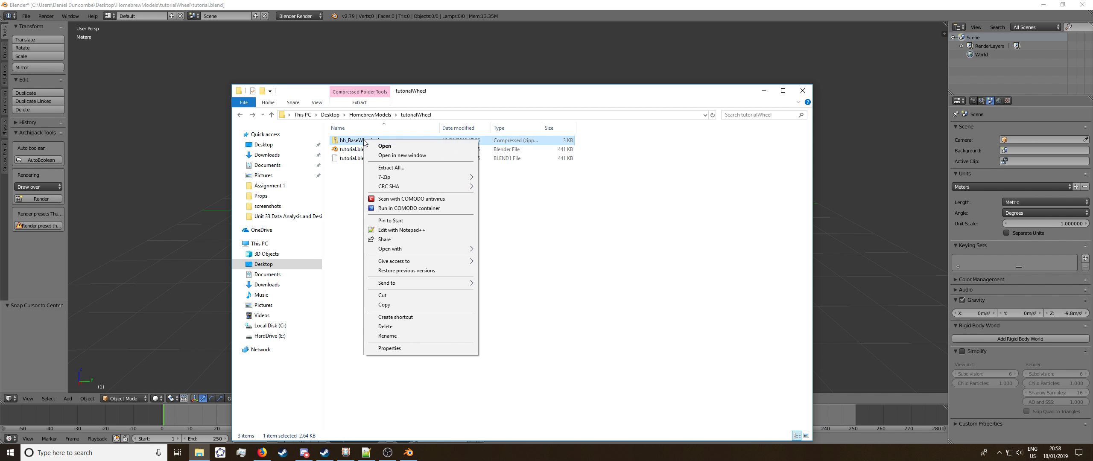
pyautogui.moveTo(427, 177)
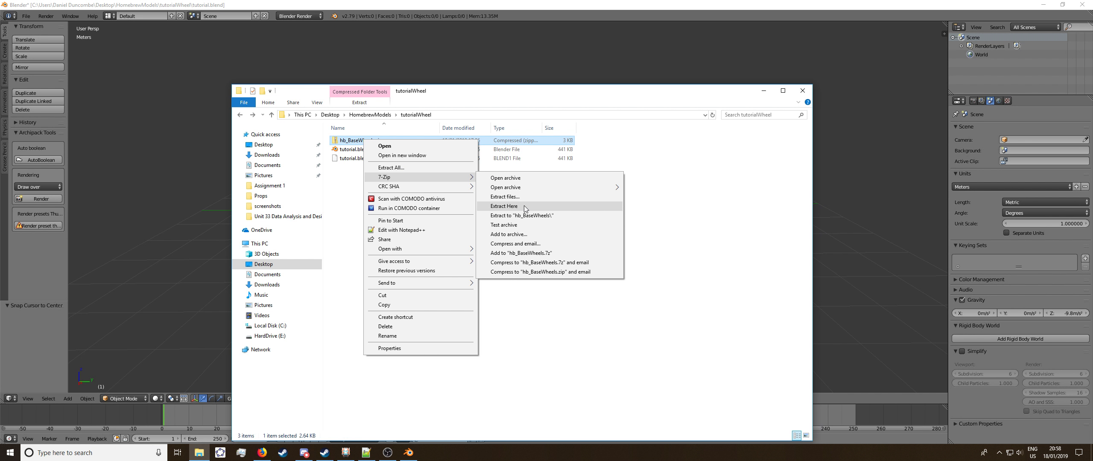
pyautogui.click(504, 206)
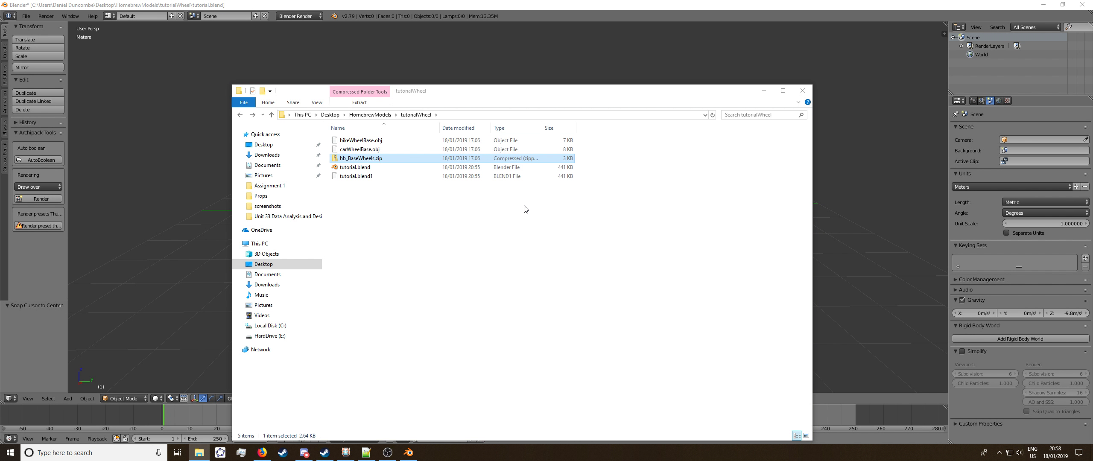
# Step: Return to Blender and import carWheelBase.obj from the tutorialWheel folder as a Wavefront OBJ
pyautogui.click(375, 142)
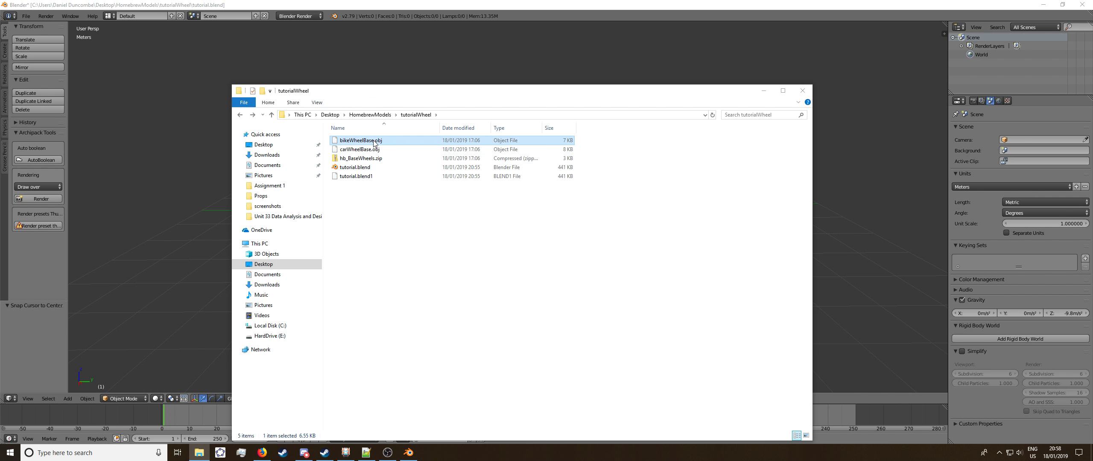
pyautogui.click(355, 151)
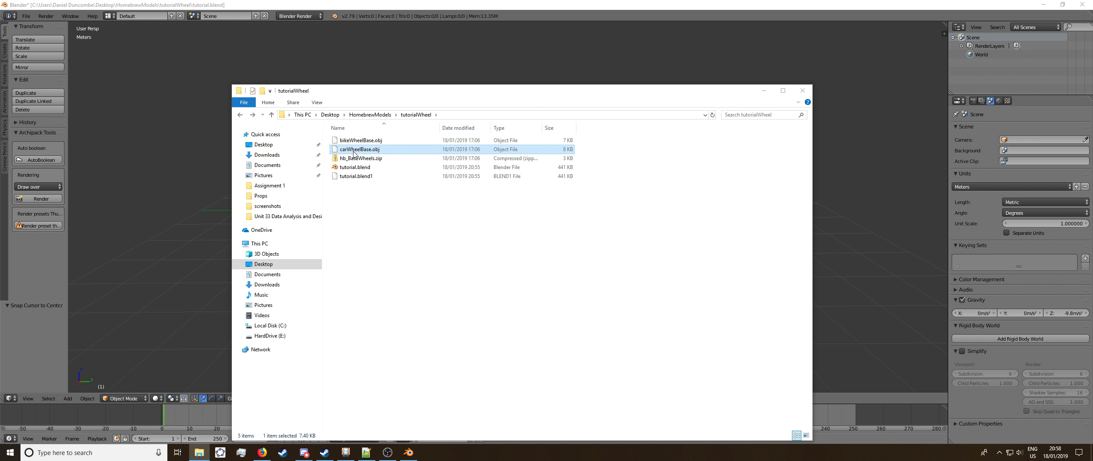
pyautogui.moveTo(381, 103); pyautogui.dragTo(747, 103)
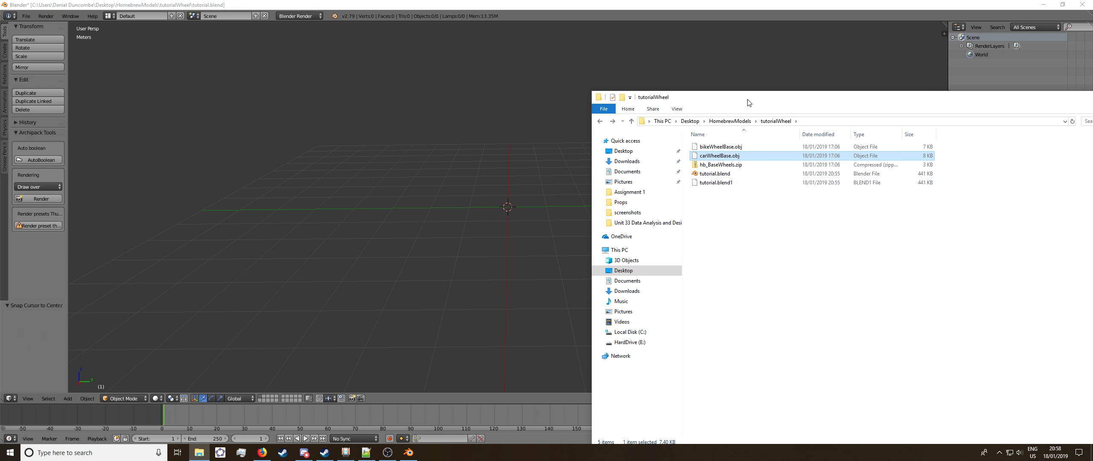
pyautogui.click(22, 20)
pyautogui.moveTo(51, 183)
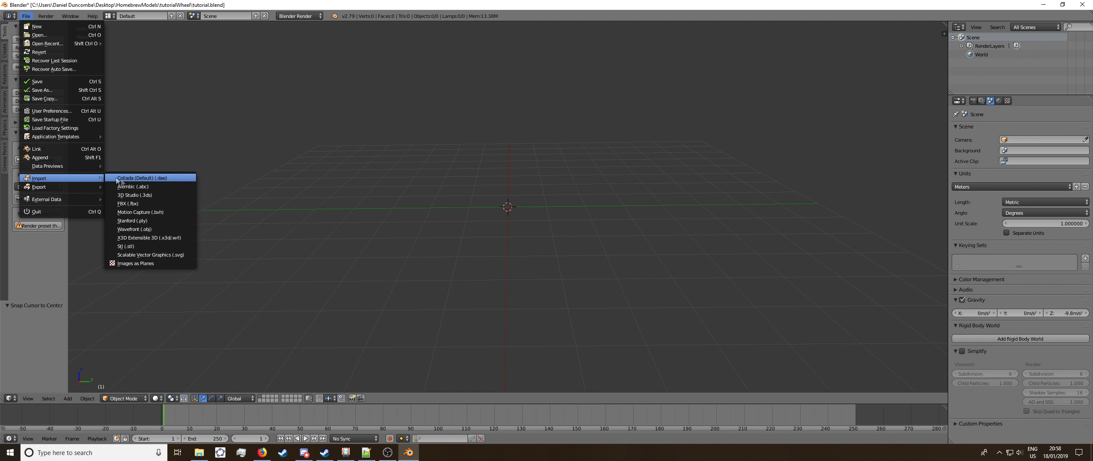
pyautogui.click(152, 229)
pyautogui.click(136, 77)
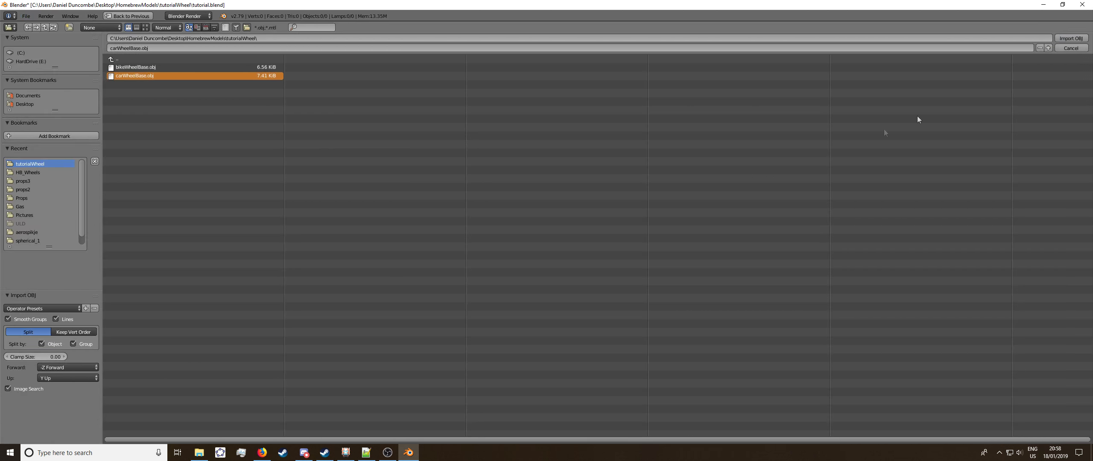
pyautogui.click(1072, 39)
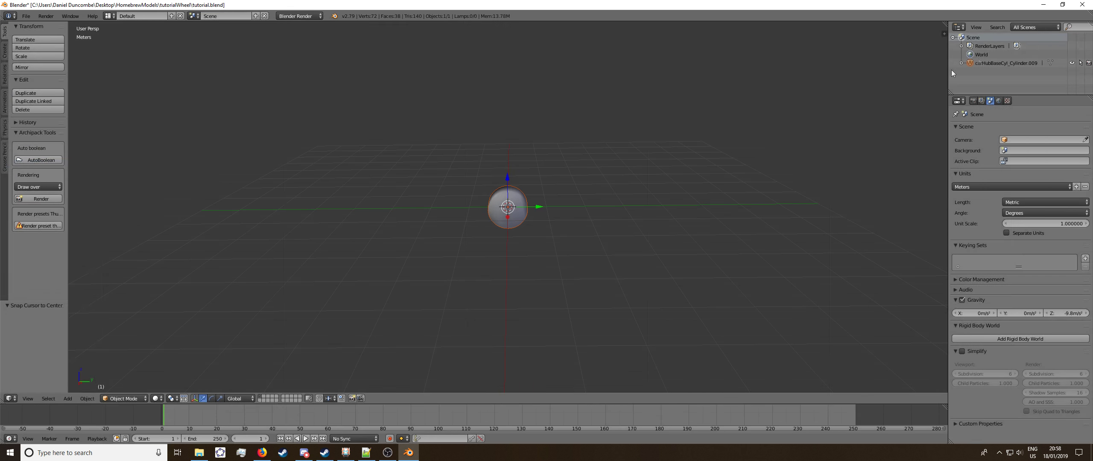
# Step: Select the whole wheel base mesh in Edit Mode and apply smooth shading to its faces
pyautogui.scroll(5, 661, 174)
pyautogui.moveTo(662, 173)
pyautogui.mouseDown(button='middle')
pyautogui.moveTo(722, 175)
pyautogui.moveTo(675, 179)
pyautogui.mouseUp(button='middle')
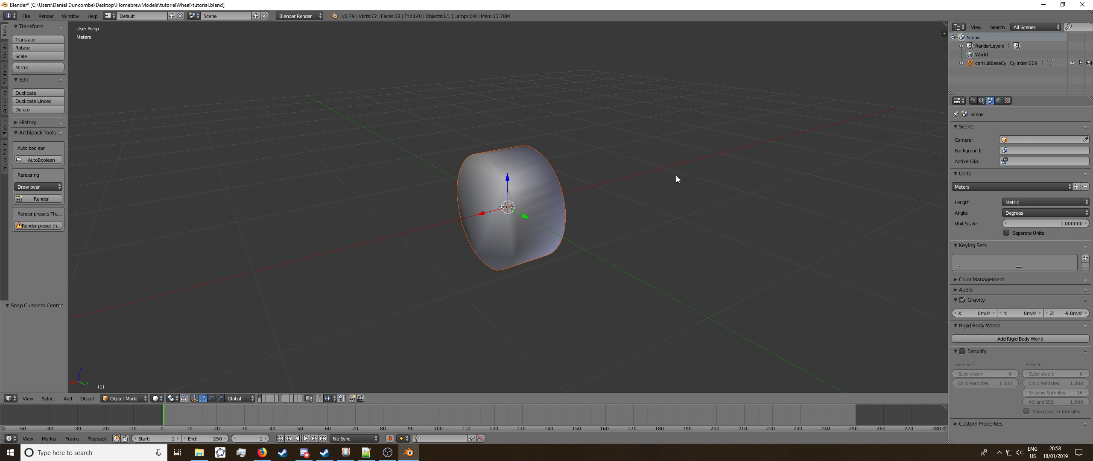
pyautogui.scroll(4, 675, 173)
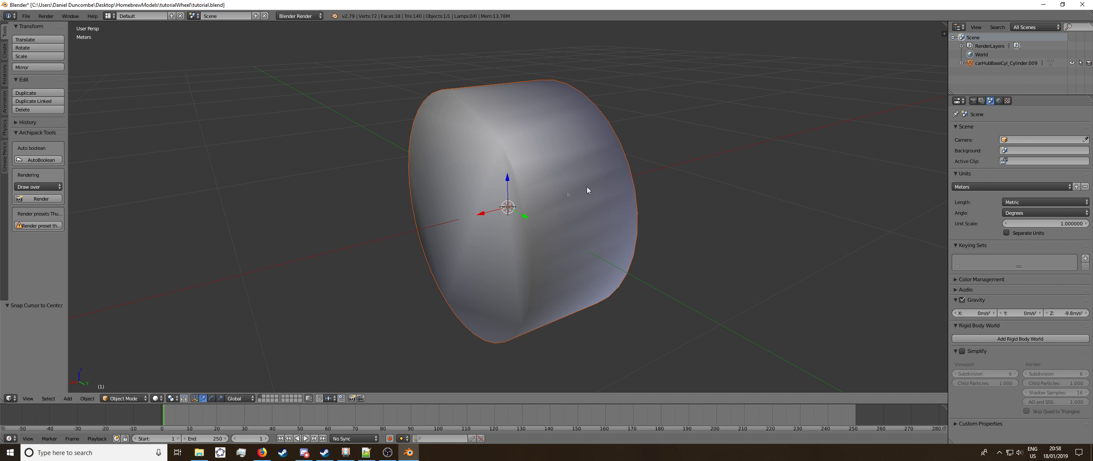
pyautogui.moveTo(587, 191); pyautogui.dragTo(550, 203, button='middle')
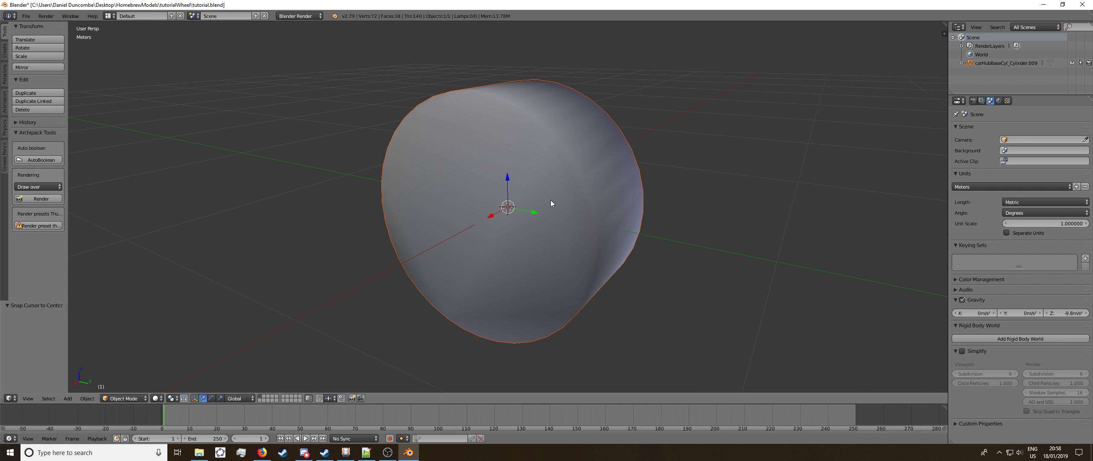
pyautogui.press('Tab')
pyautogui.press('a')
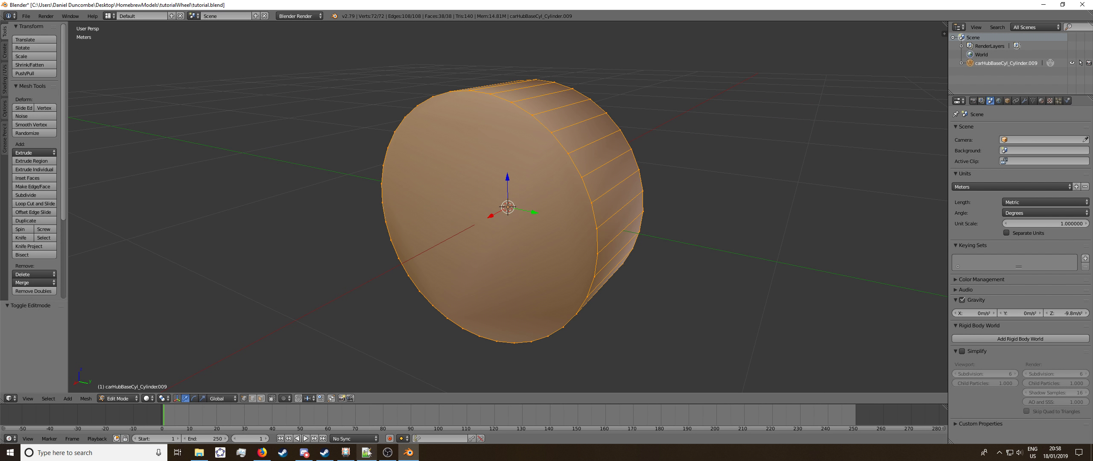
pyautogui.click(4, 68)
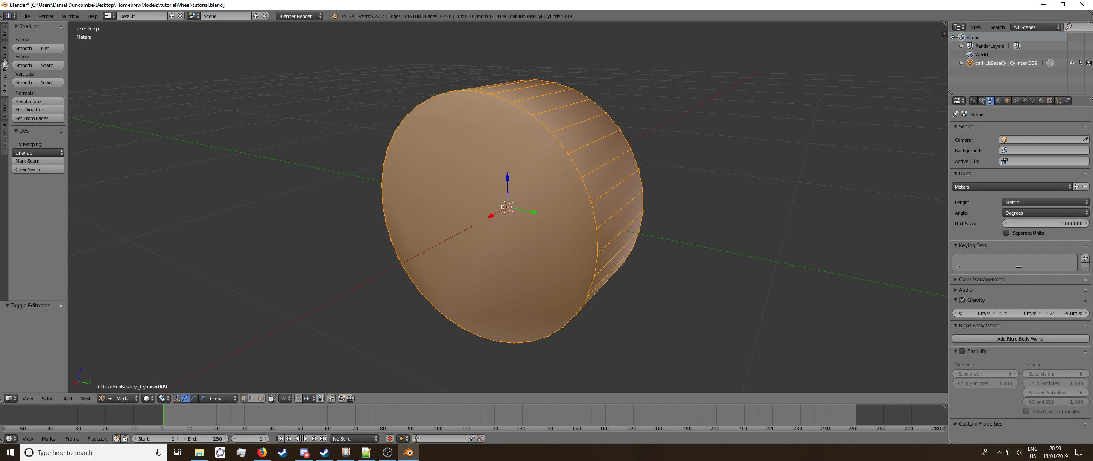
pyautogui.click(19, 49)
pyautogui.moveTo(383, 166); pyautogui.dragTo(239, 141, button='middle')
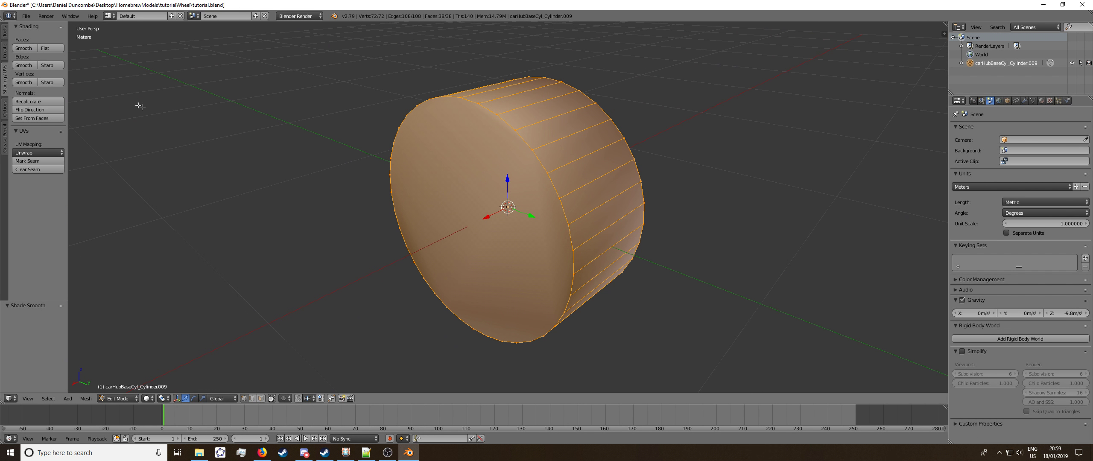
# Step: Add an Edge Split modifier to the wheel base cylinder and return to Object Mode to check its shading
pyautogui.click(1024, 101)
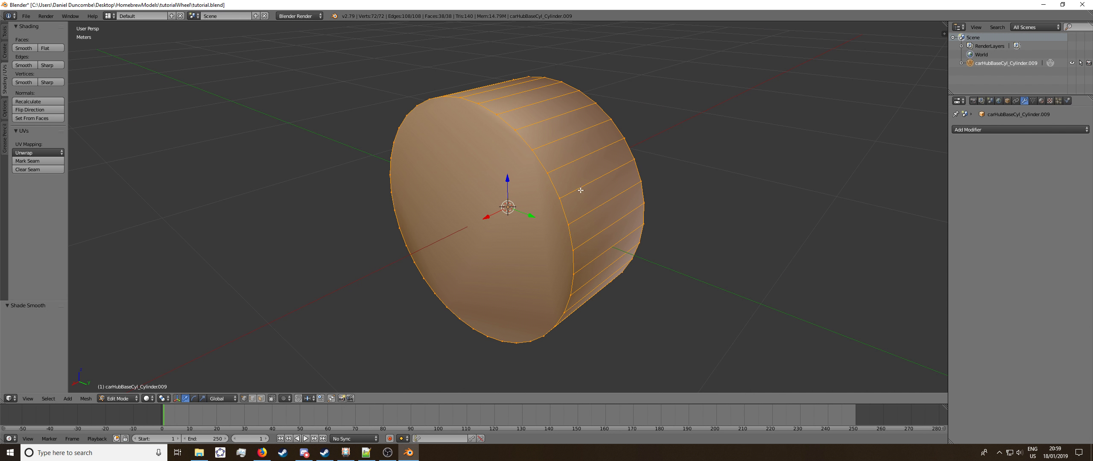
pyautogui.click(985, 129)
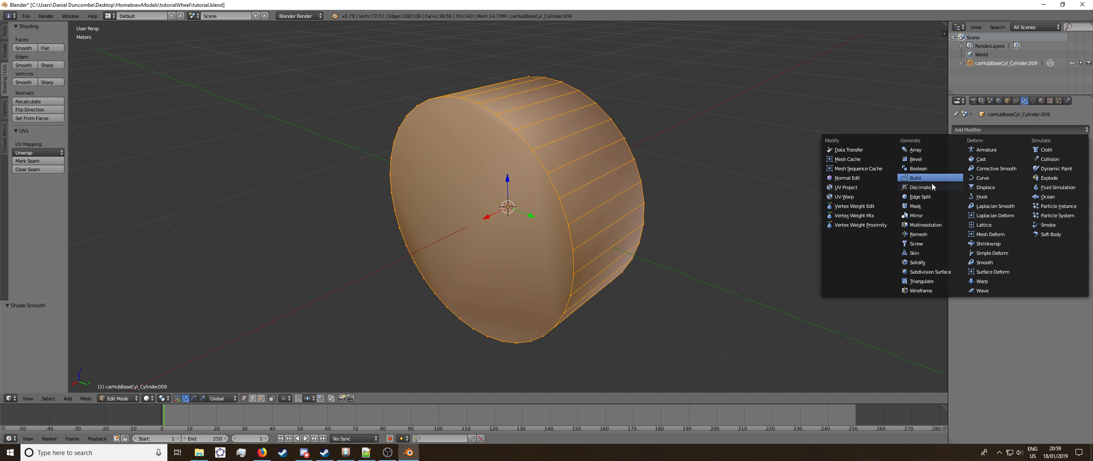
pyautogui.click(922, 197)
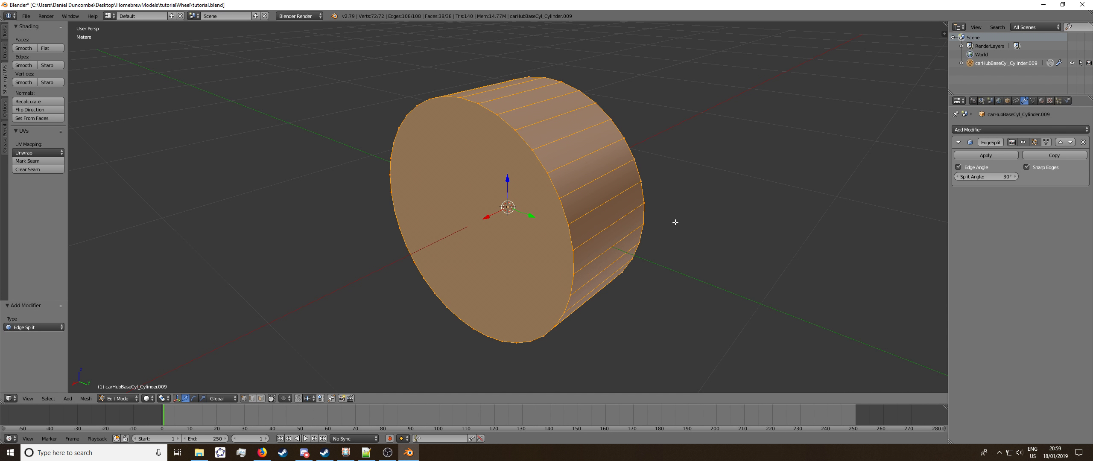
pyautogui.press('Tab')
pyautogui.moveTo(643, 226); pyautogui.dragTo(644, 178, button='middle')
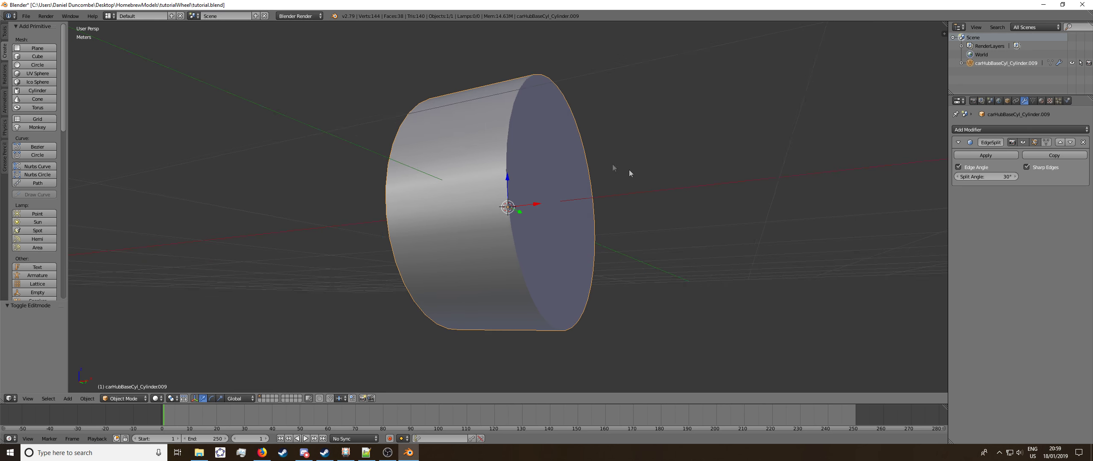
pyautogui.moveTo(438, 174); pyautogui.dragTo(598, 208, button='middle')
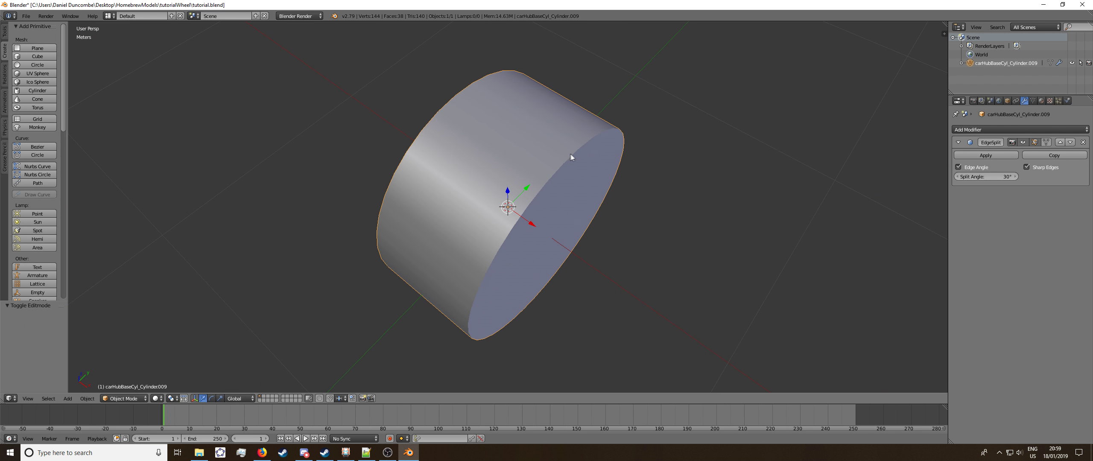
pyautogui.moveTo(615, 235); pyautogui.dragTo(524, 188, button='middle')
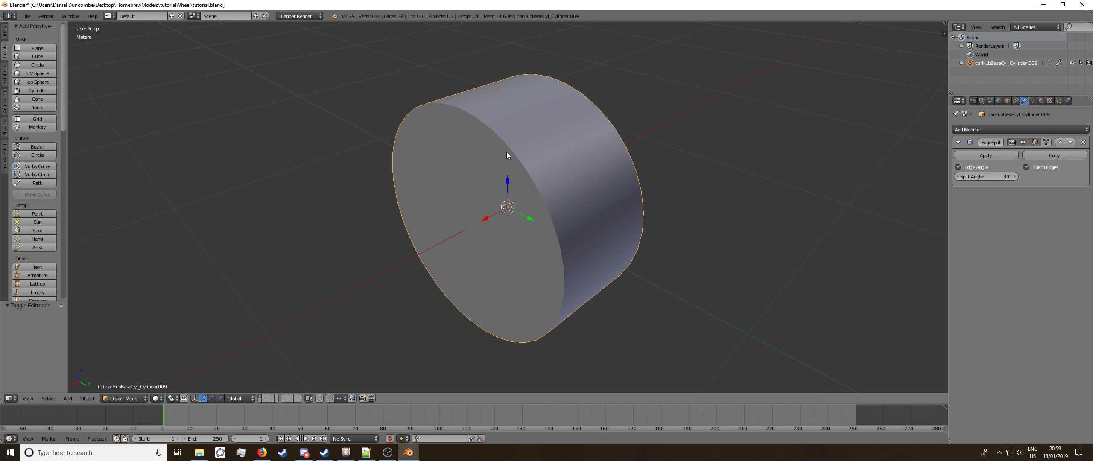
# Step: Examine the detailed wheel model's rim face, tread side and outer edge from several angles
pyautogui.moveTo(502, 236)
pyautogui.mouseDown(button='middle')
pyautogui.moveTo(488, 212)
pyautogui.moveTo(420, 231)
pyautogui.moveTo(669, 254)
pyautogui.mouseUp(button='middle')
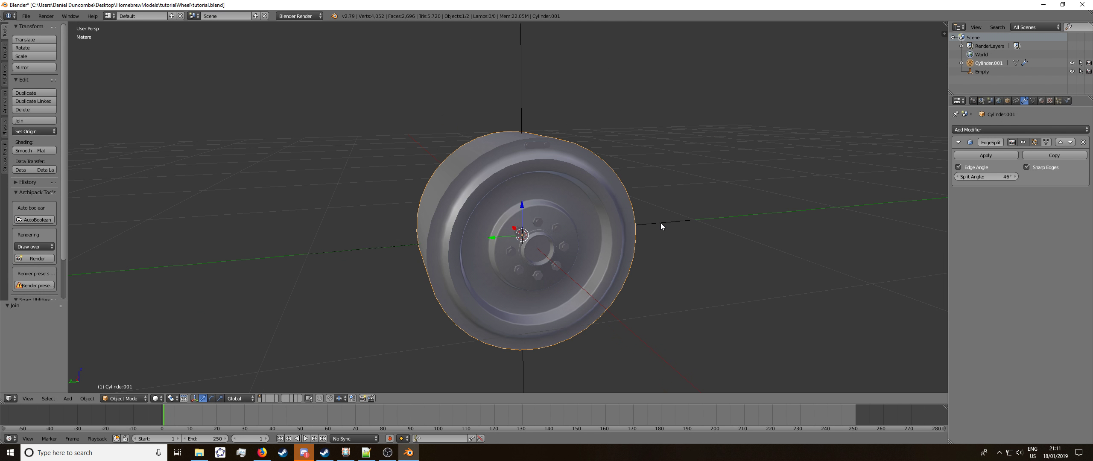
pyautogui.moveTo(439, 274); pyautogui.dragTo(489, 150, button='middle')
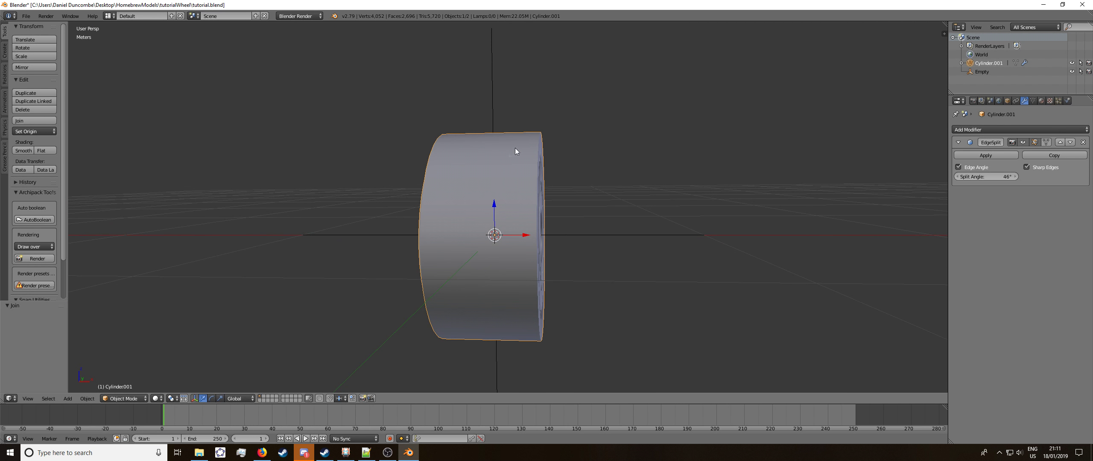
pyautogui.moveTo(670, 189); pyautogui.dragTo(648, 208, button='middle')
pyautogui.scroll(-5, 549, 251)
pyautogui.moveTo(549, 250)
pyautogui.mouseDown(button='middle')
pyautogui.moveTo(464, 219)
pyautogui.moveTo(364, 241)
pyautogui.moveTo(545, 237)
pyautogui.mouseUp(button='middle')
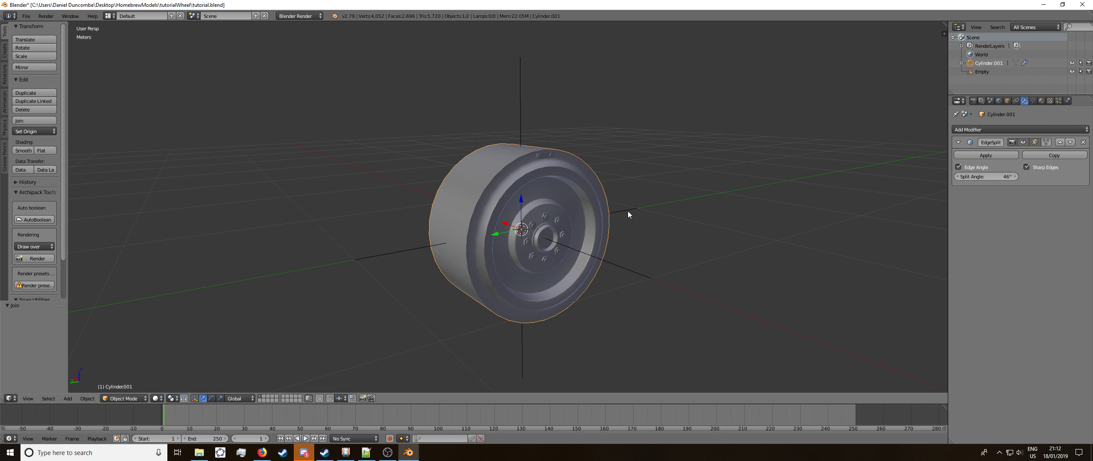
pyautogui.press('Tab')
pyautogui.press('Tab')
pyautogui.moveTo(615, 219)
pyautogui.mouseDown(button='middle')
pyautogui.moveTo(568, 224)
pyautogui.moveTo(656, 158)
pyautogui.mouseUp(button='middle')
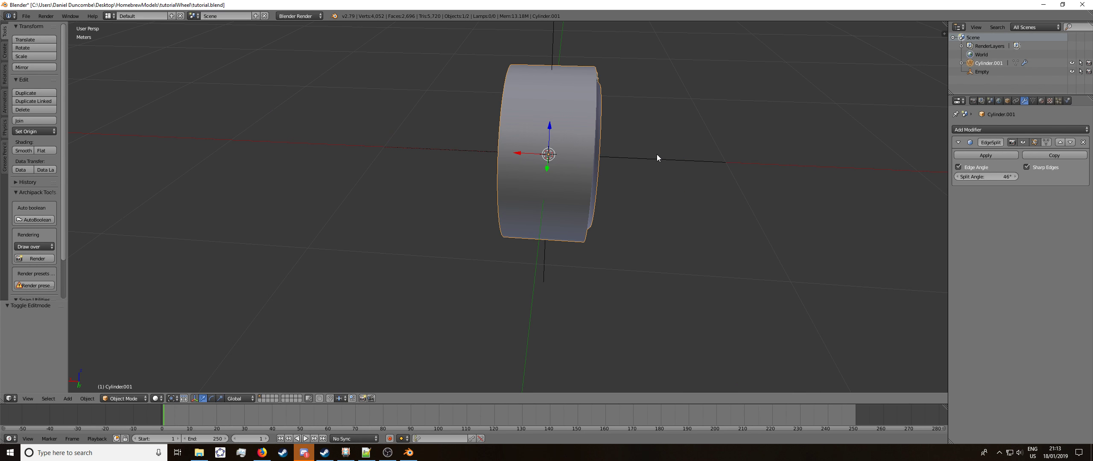
pyautogui.moveTo(753, 153); pyautogui.dragTo(662, 149, button='middle')
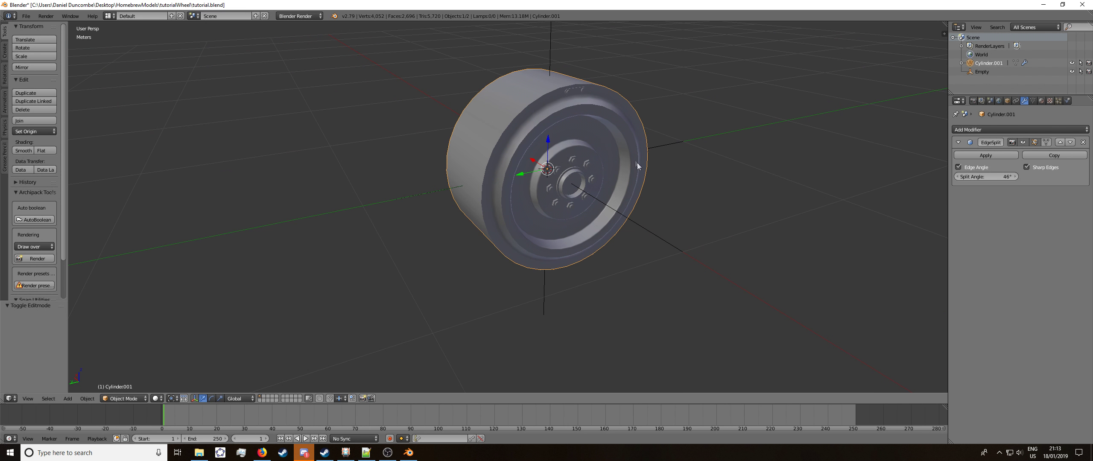
pyautogui.moveTo(630, 168); pyautogui.dragTo(479, 176, button='middle')
pyautogui.scroll(6, 479, 176)
pyautogui.scroll(-8, 687, 145)
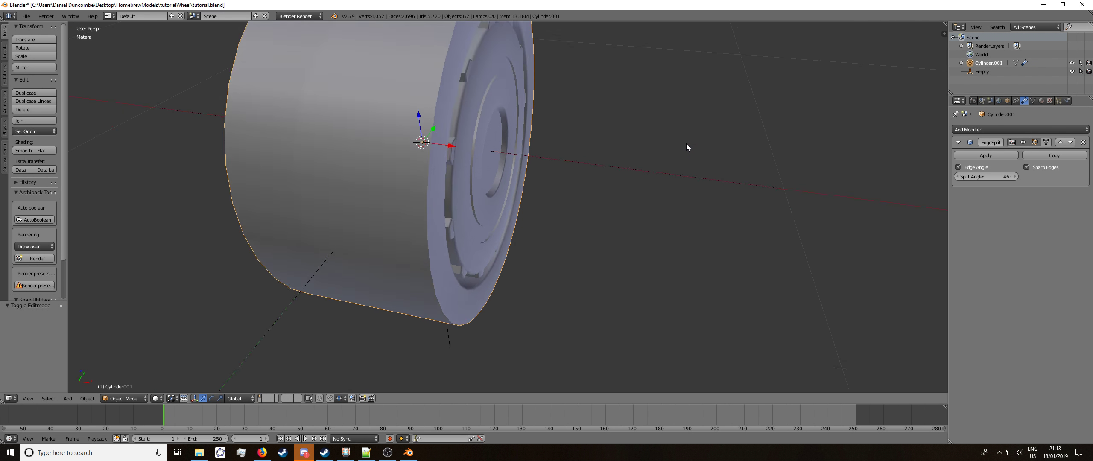
# Step: Rotate the wheel 180° about the global Z axis
pyautogui.press('r')
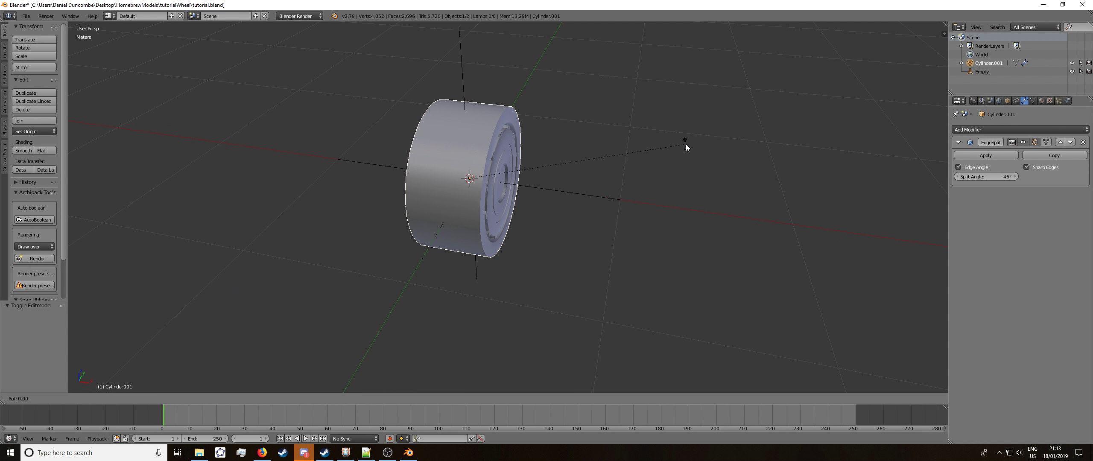
pyautogui.press('x')
pyautogui.press('x')
pyautogui.write('z')
pyautogui.write('180')
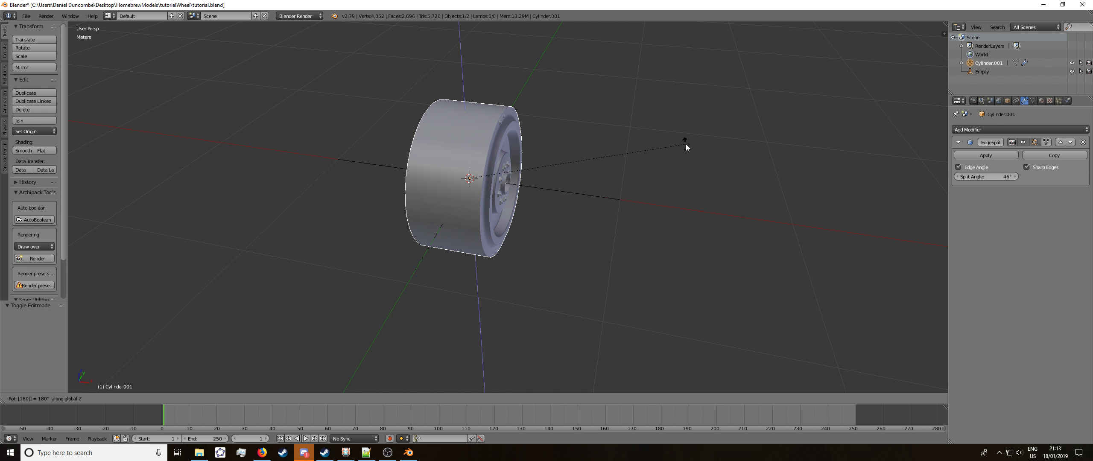
pyautogui.press('Return')
# Step: Apply the wheel's rotation only, leaving location and scale out, and check its object transform values
pyautogui.moveTo(685, 145); pyautogui.dragTo(613, 121, button='middle')
pyautogui.press('space')
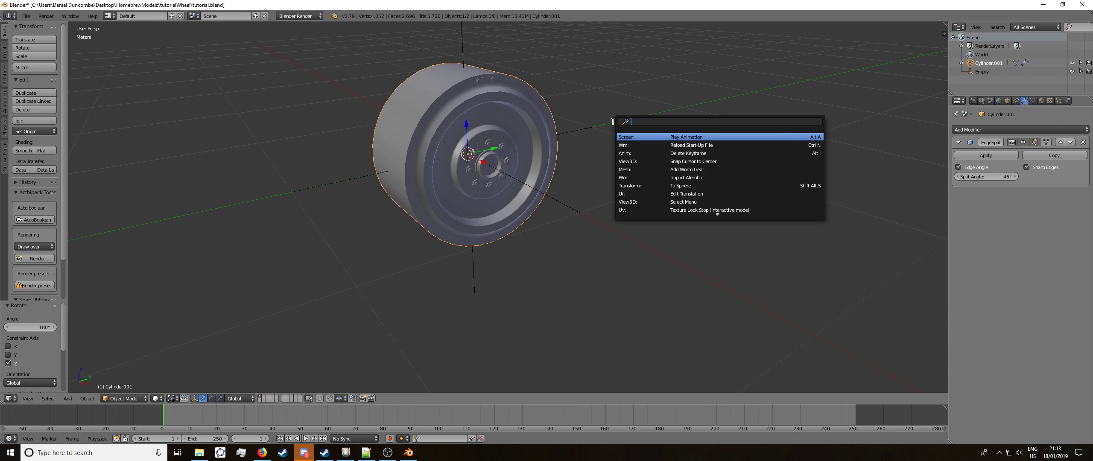
pyautogui.write('apply')
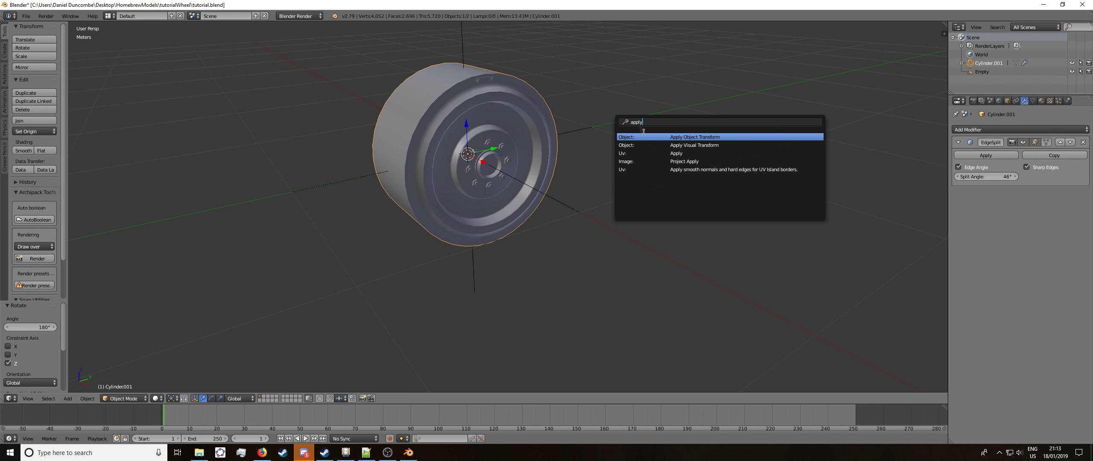
pyautogui.click(651, 137)
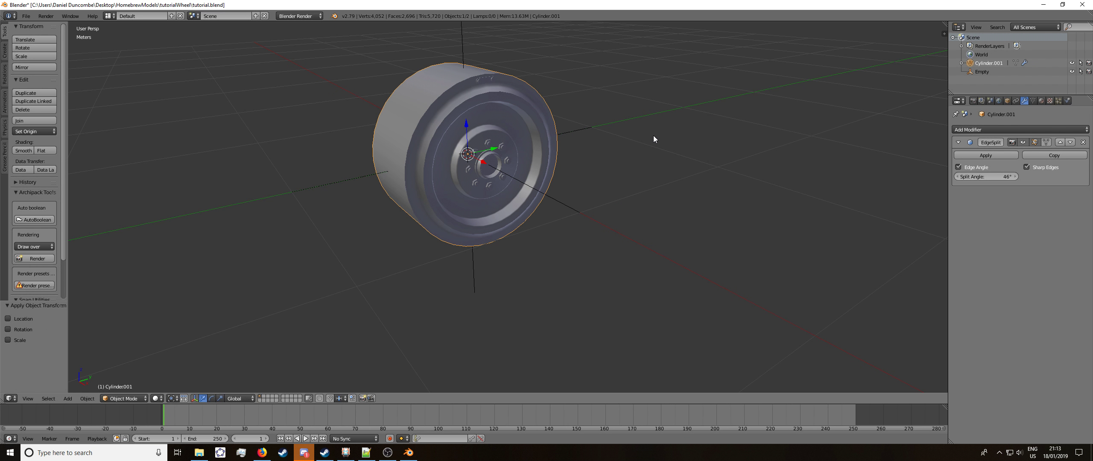
pyautogui.click(17, 330)
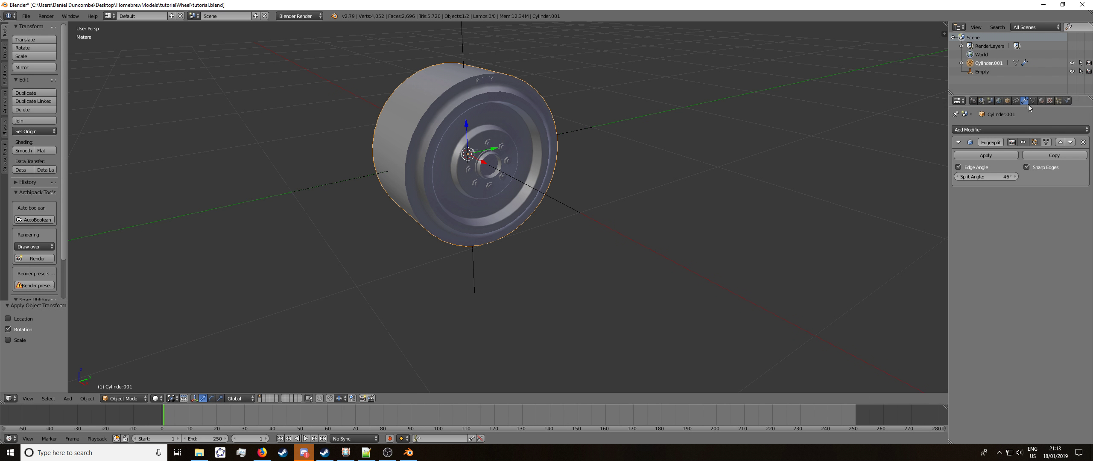
pyautogui.click(1007, 101)
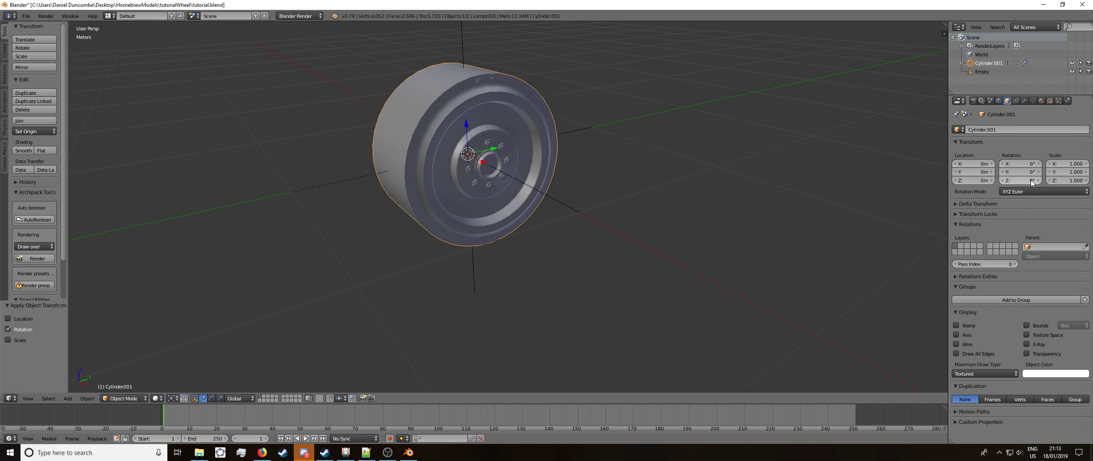
pyautogui.scroll(2, 507, 143)
pyautogui.moveTo(507, 143); pyautogui.dragTo(563, 136, button='middle')
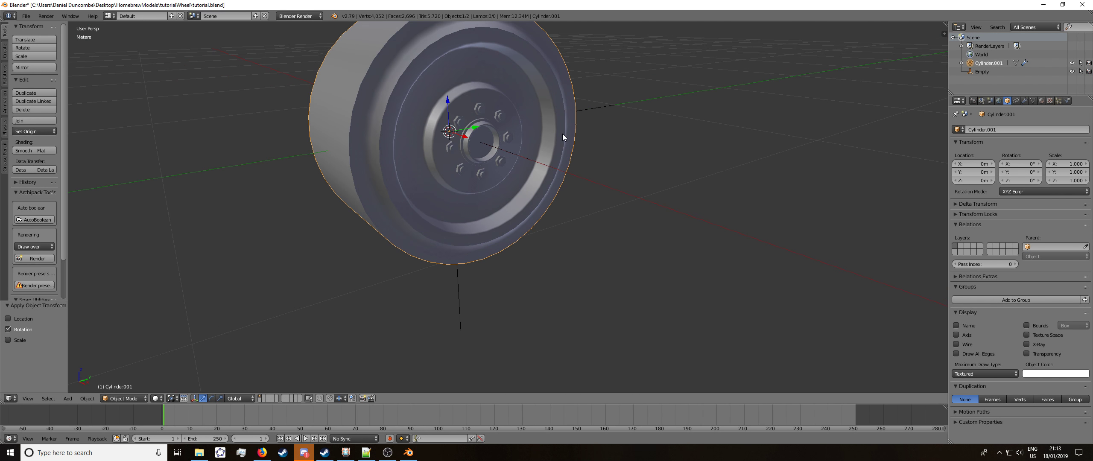
pyautogui.scroll(-6, 565, 132)
pyautogui.scroll(4, 566, 137)
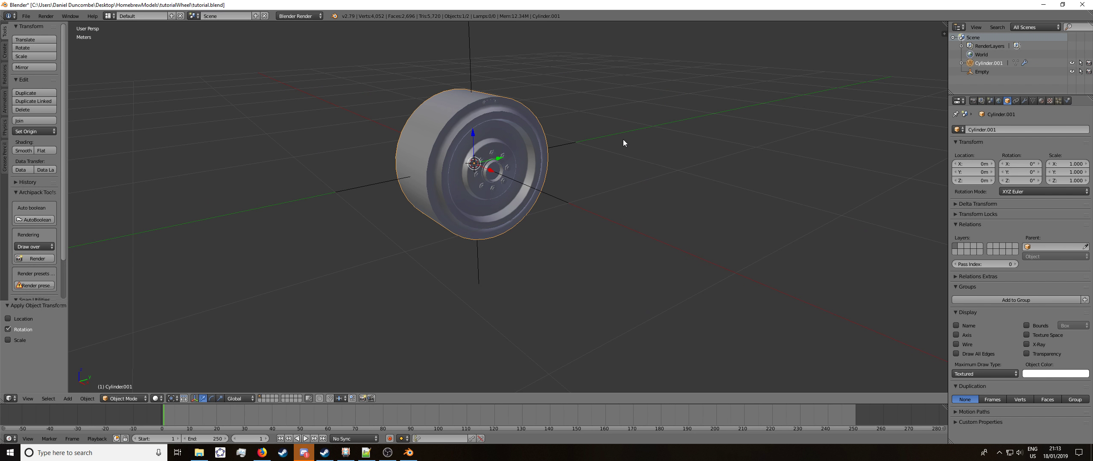
# Step: Set the type of the brush texture Tex to Image or Movie and start opening an image for it
pyautogui.click(1050, 101)
pyautogui.click(957, 145)
pyautogui.click(982, 154)
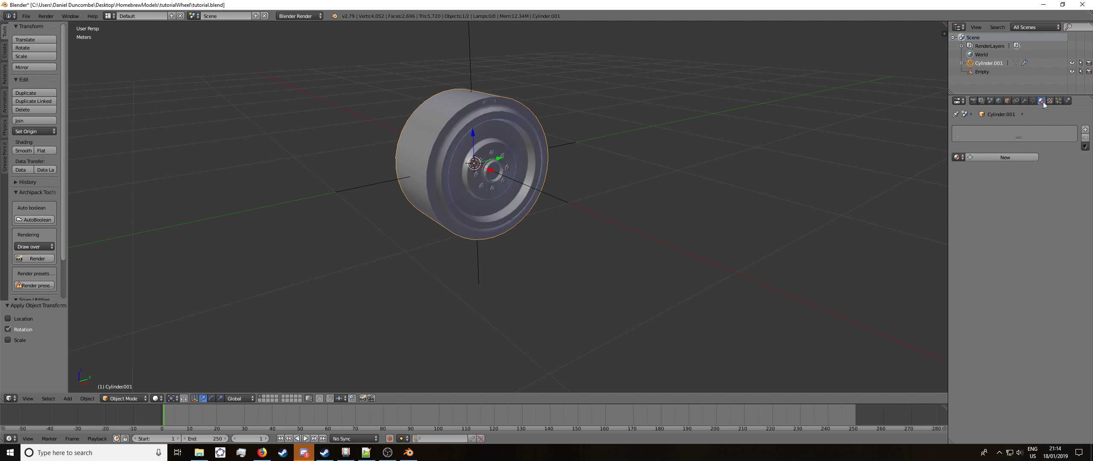
pyautogui.click(1001, 130)
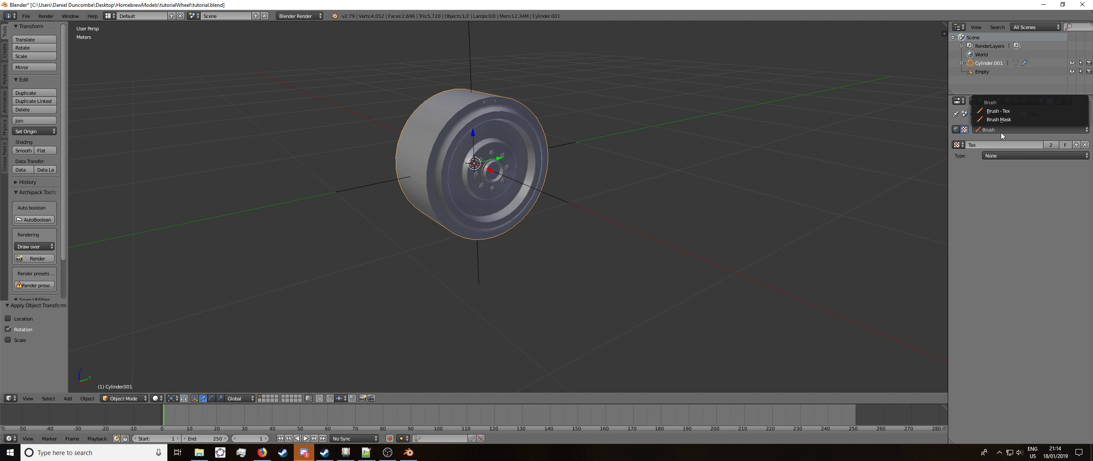
pyautogui.click(1001, 156)
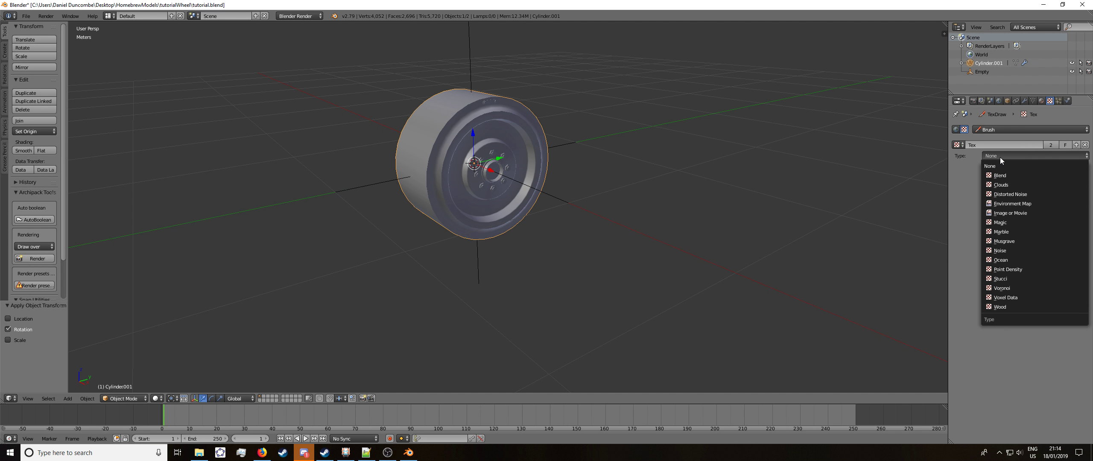
pyautogui.click(1011, 213)
pyautogui.click(1060, 255)
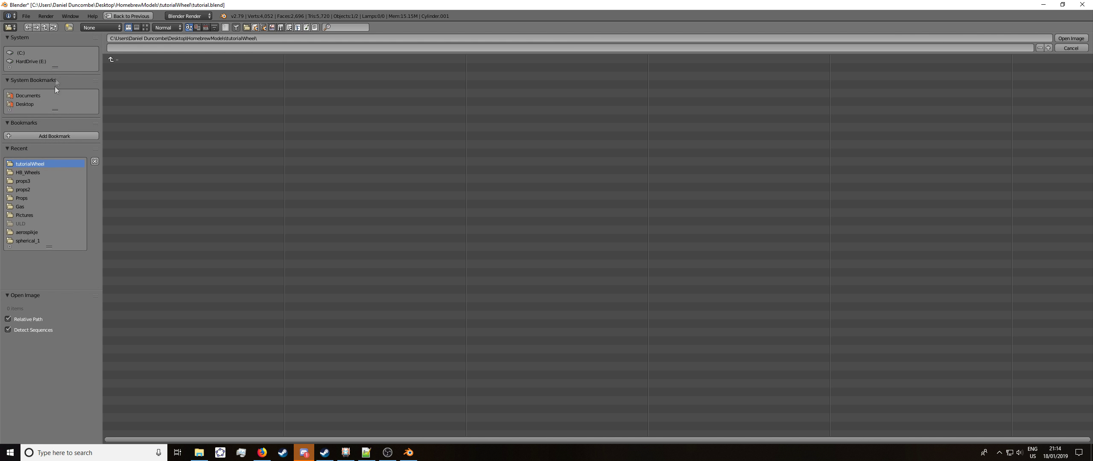
# Step: Load uv.png from the Pictures folder as the texture's image
pyautogui.moveTo(56, 109); pyautogui.dragTo(54, 154)
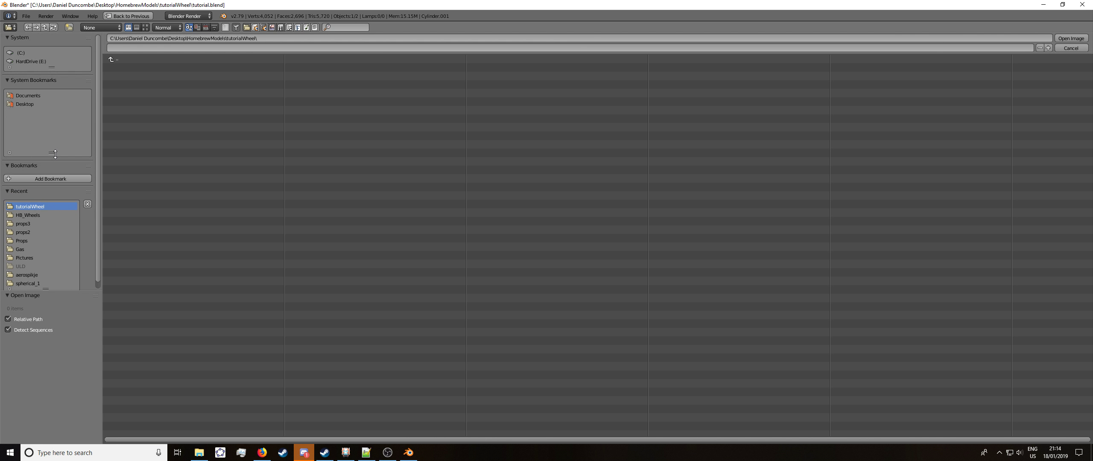
pyautogui.click(26, 105)
pyautogui.click(117, 59)
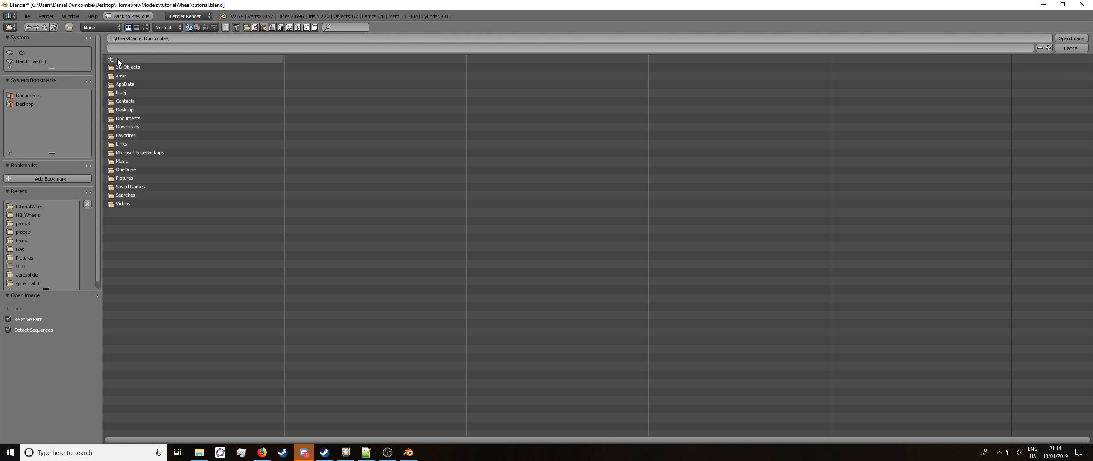
pyautogui.click(128, 179)
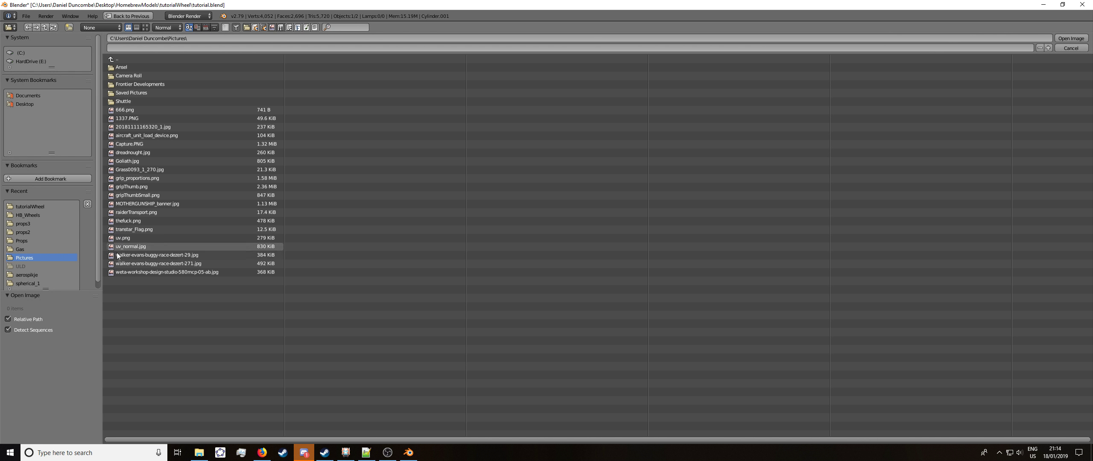
pyautogui.doubleClick(134, 238)
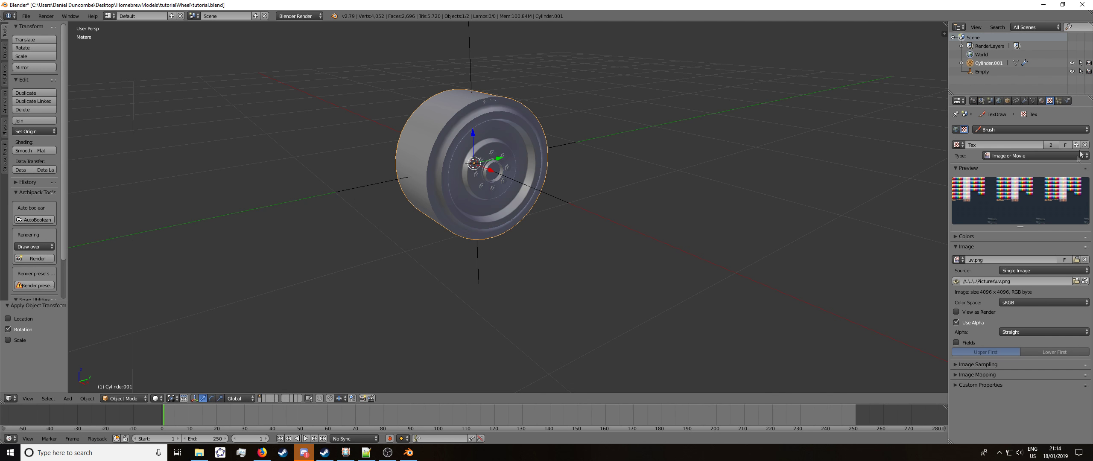
# Step: Split the 3D view vertically and make the new area a UV/Image Editor displaying uv.png
pyautogui.moveTo(944, 34); pyautogui.dragTo(590, 31)
pyautogui.click(599, 399)
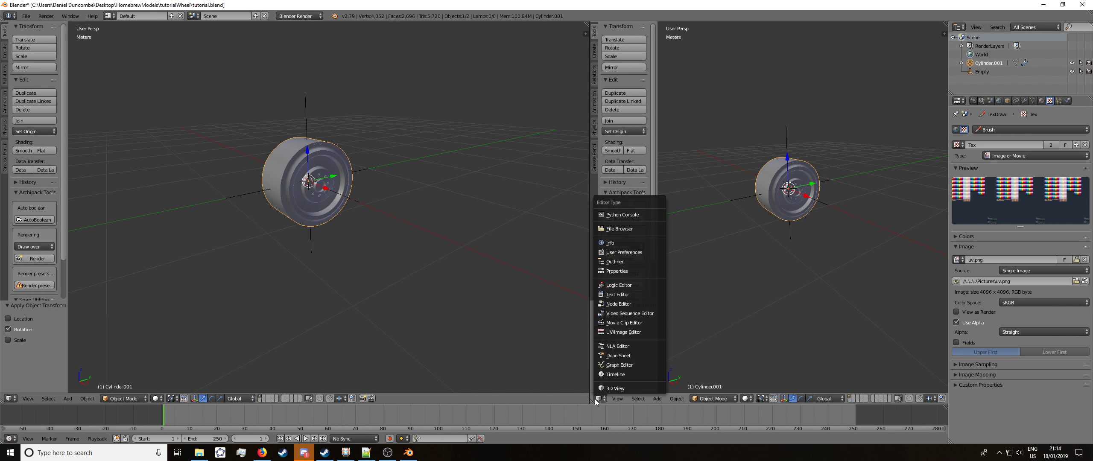
pyautogui.click(621, 333)
pyautogui.click(656, 398)
pyautogui.click(680, 314)
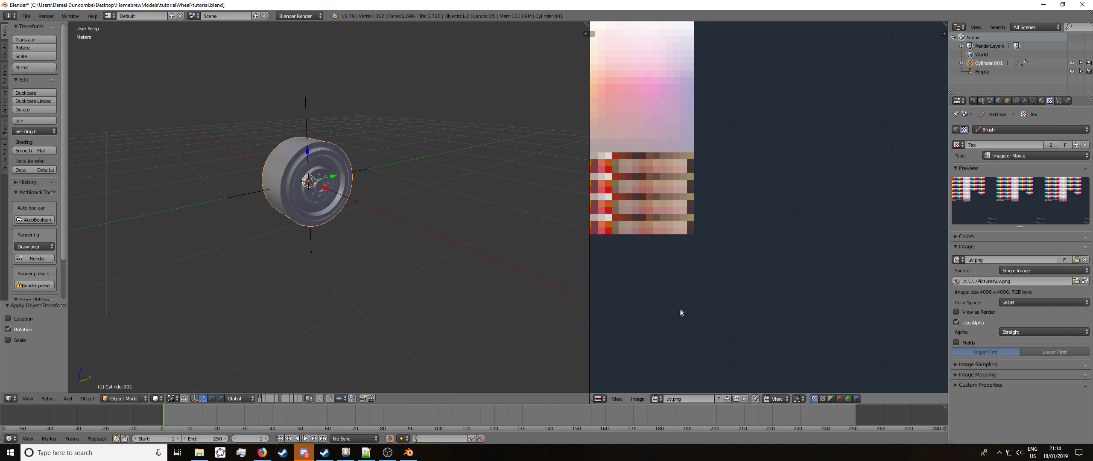
# Step: Examine the colour blocks, small swatch rows and overall layout of the uv.png palette
pyautogui.press('Home')
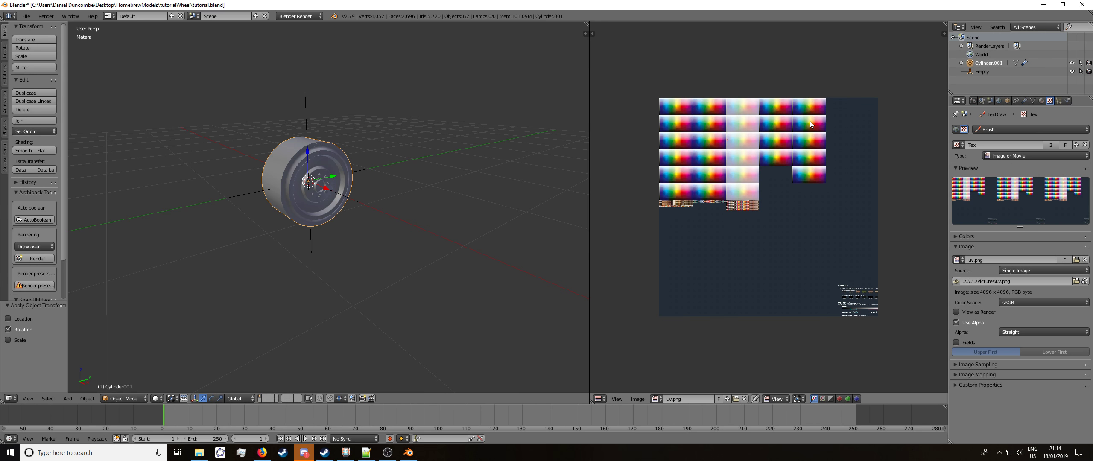
pyautogui.scroll(1, 810, 124)
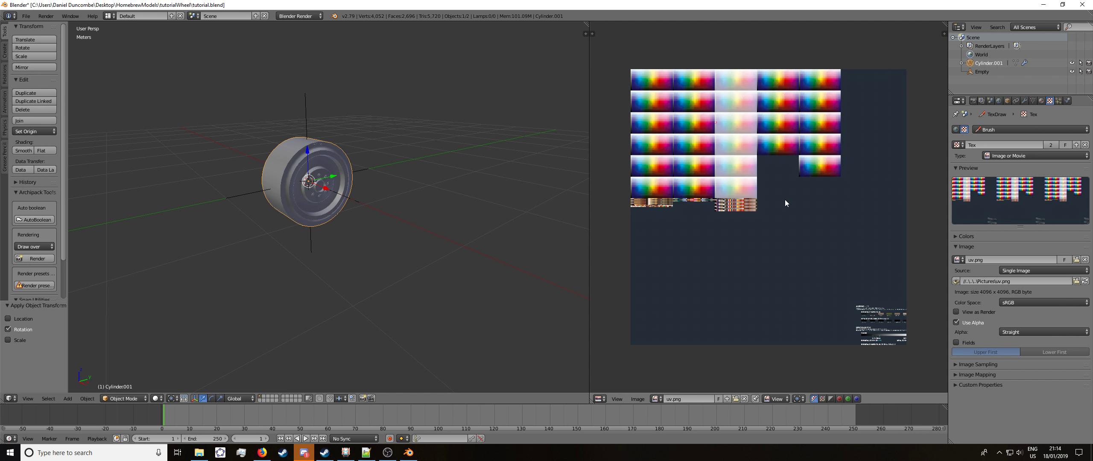
pyautogui.scroll(1, 721, 200)
pyautogui.scroll(3, 721, 200)
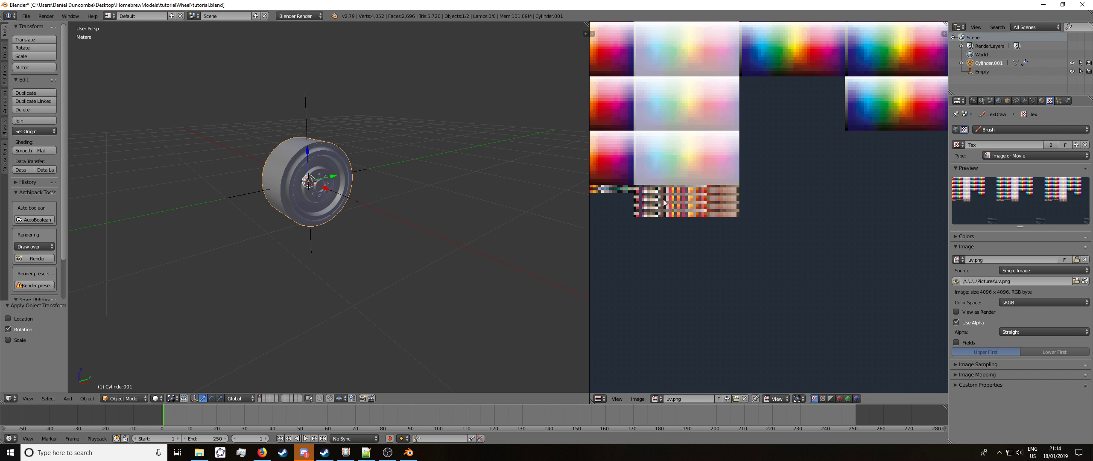
pyautogui.scroll(2, 680, 202)
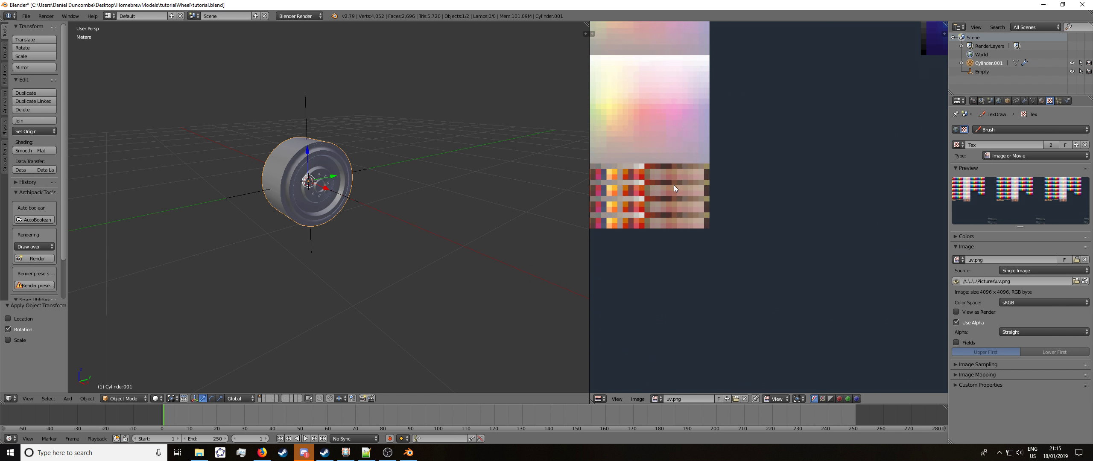
pyautogui.scroll(-1, 678, 204)
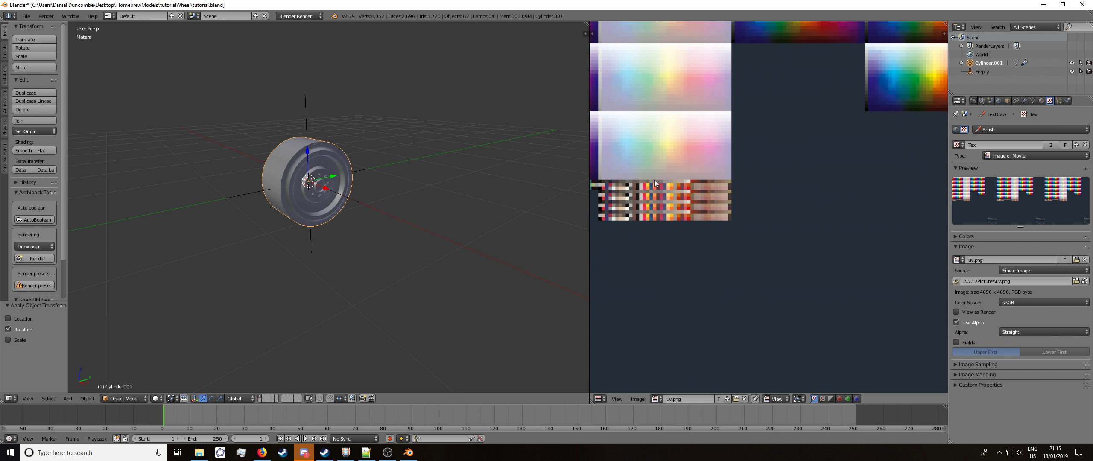
pyautogui.scroll(-3, 779, 191)
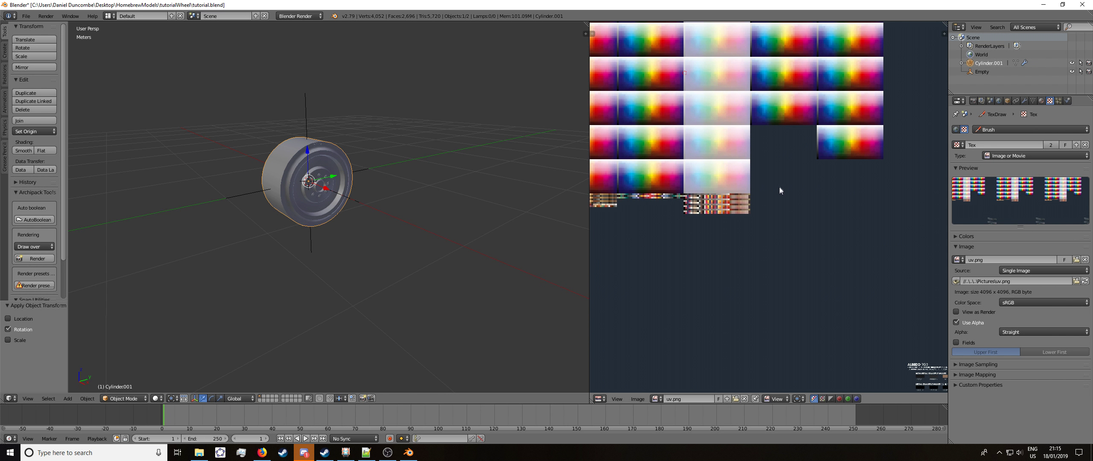
pyautogui.scroll(-2, 779, 186)
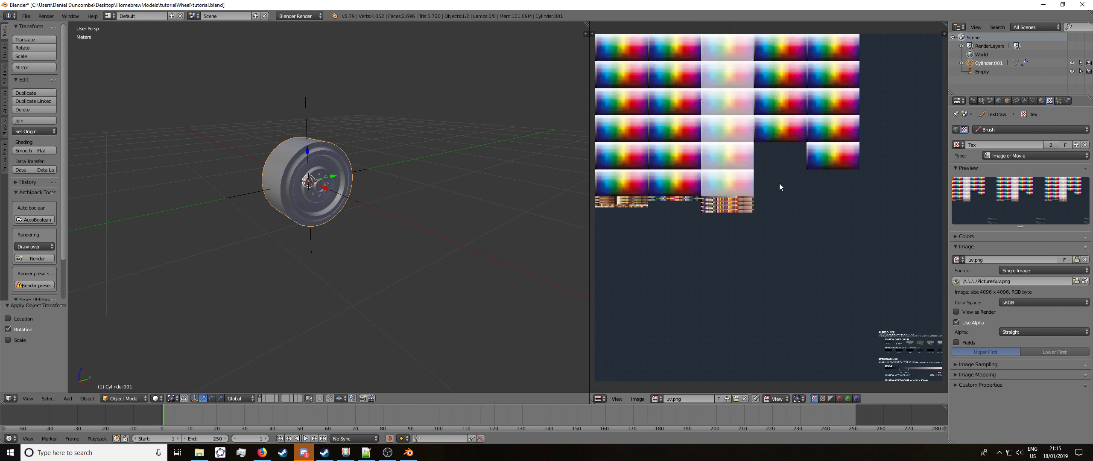
# Step: Enter Edit Mode on the wheel, assign uv.png to its selected faces and unwrap the whole mesh
pyautogui.moveTo(427, 168); pyautogui.dragTo(373, 157, button='middle')
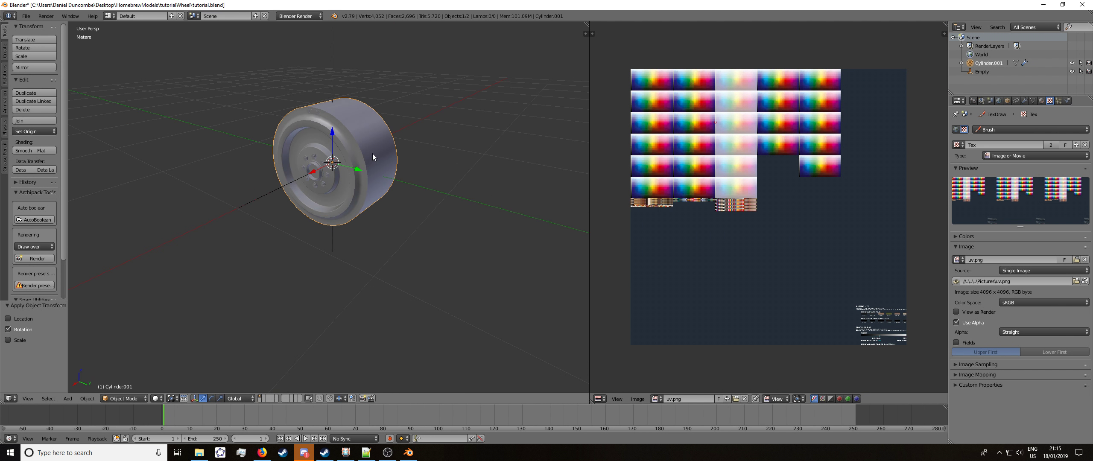
pyautogui.press('Tab')
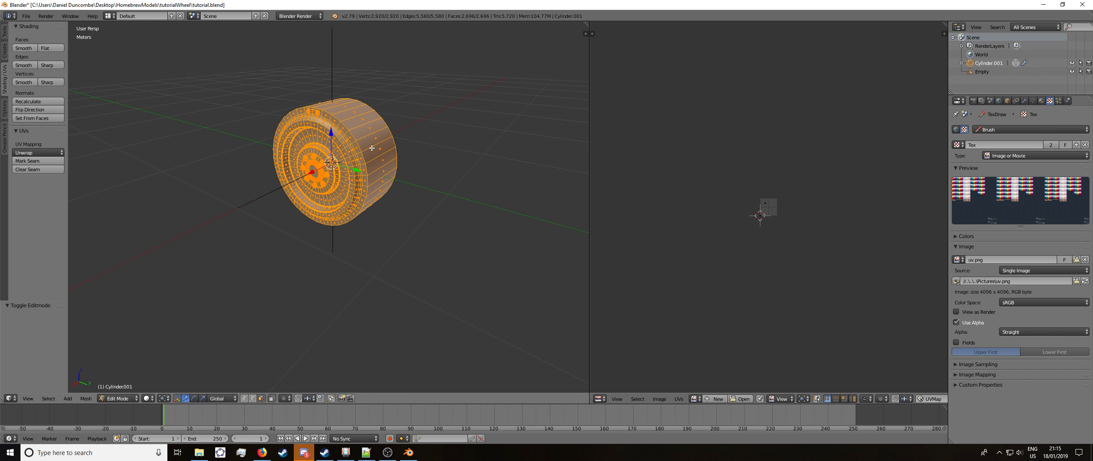
pyautogui.click(695, 398)
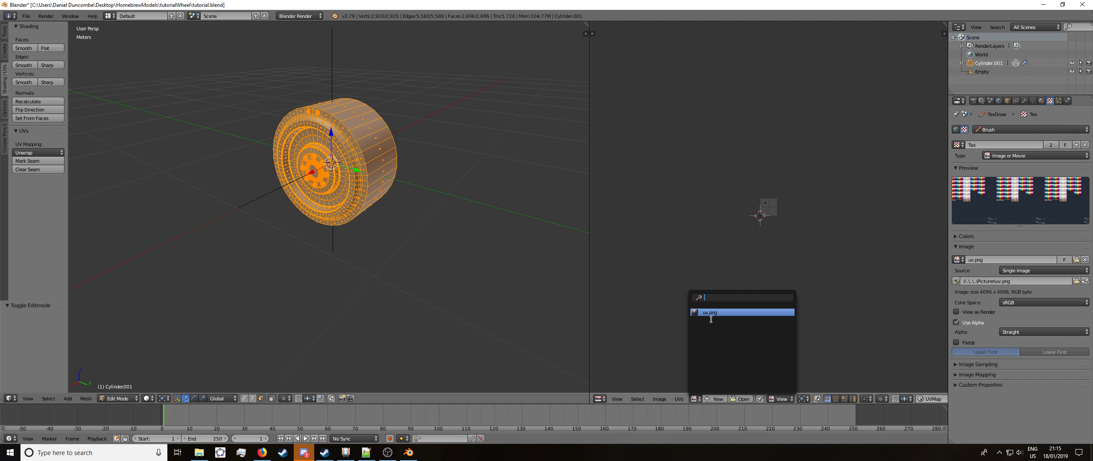
pyautogui.click(679, 308)
pyautogui.press('u')
pyautogui.click(373, 134)
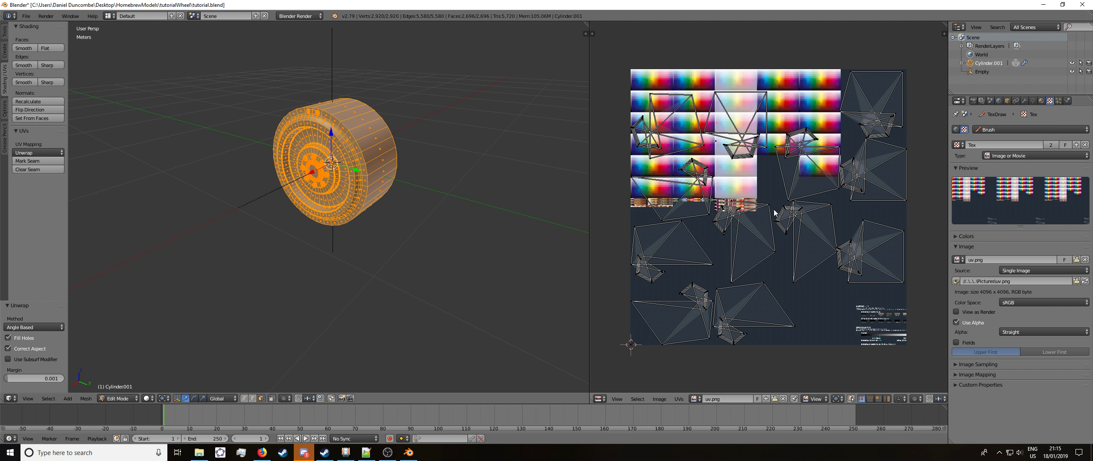
# Step: Select all of the wheel's UVs and scale them to 0 so they collapse into a single point on the palette
pyautogui.press('a')
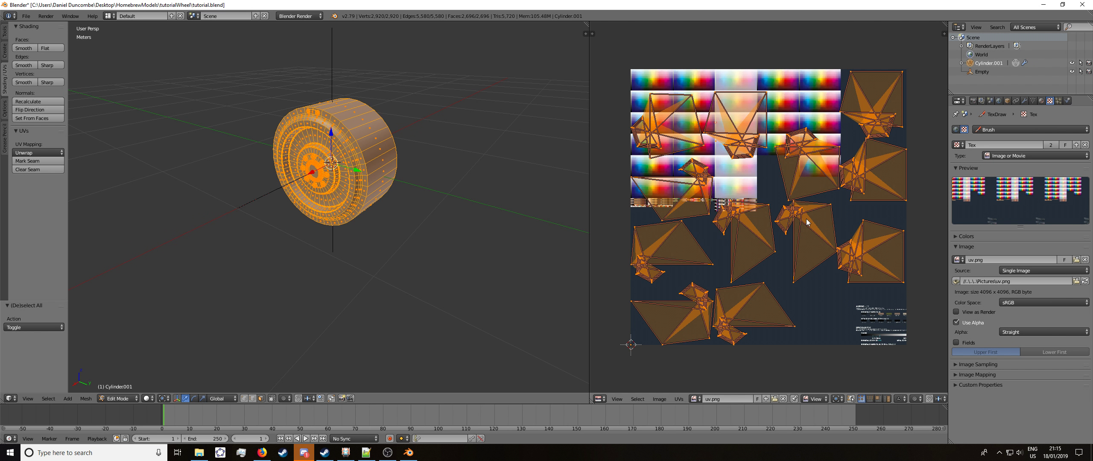
pyautogui.press('s')
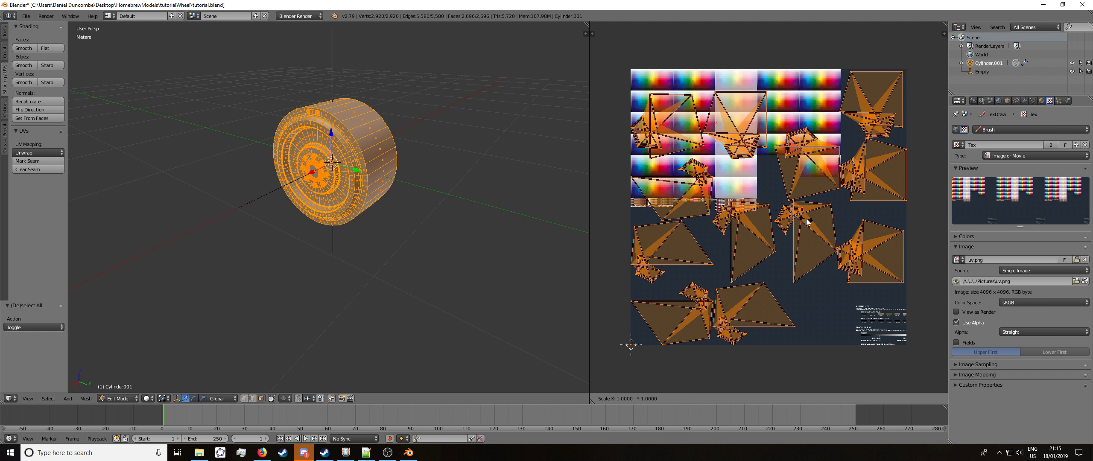
pyautogui.press('0')
pyautogui.press('Return')
pyautogui.scroll(8, 806, 219)
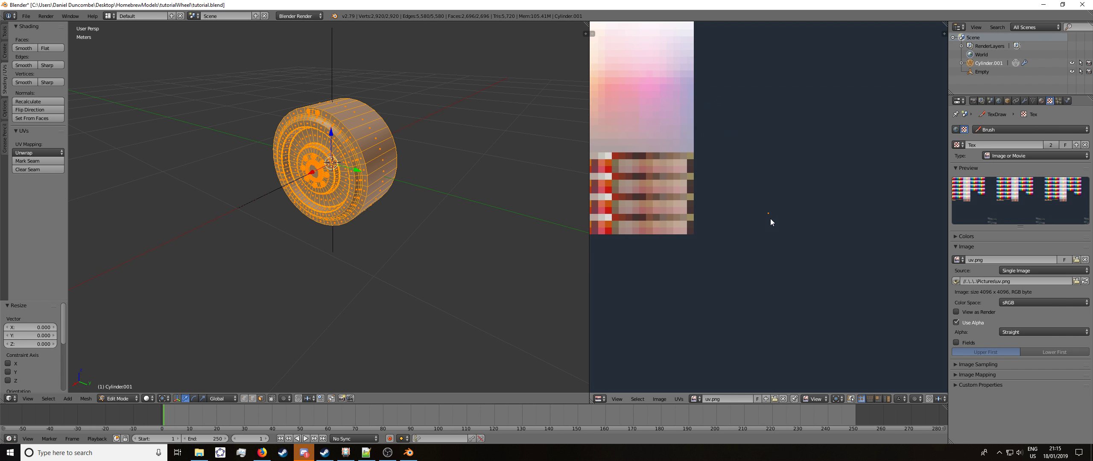
pyautogui.scroll(-2, 772, 219)
pyautogui.scroll(-4, 772, 219)
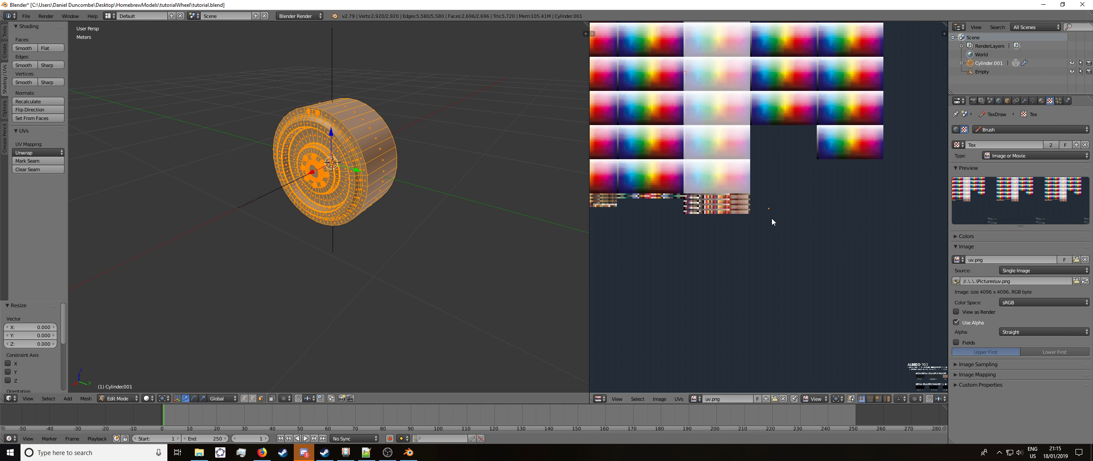
pyautogui.scroll(5, 772, 219)
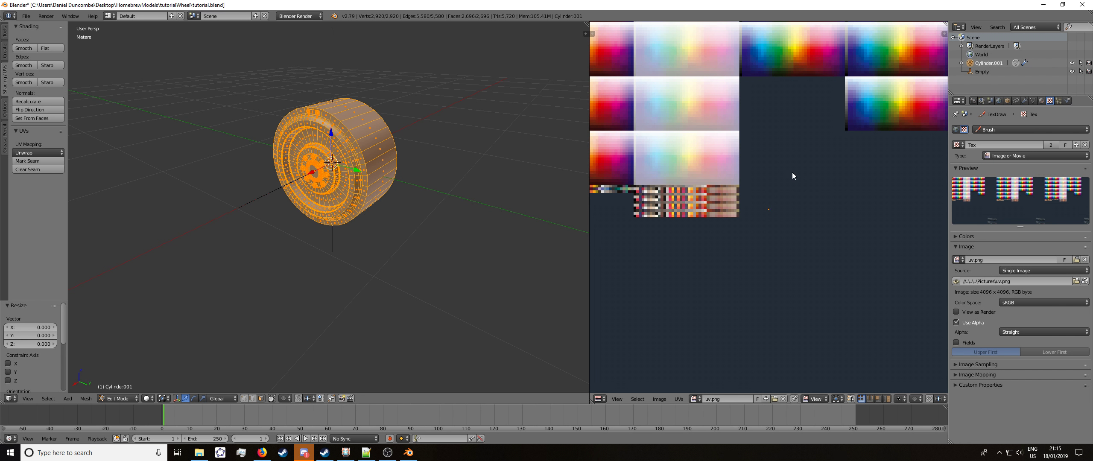
# Step: Move the collapsed UV point out of the palette's empty area onto a saturated colour block
pyautogui.scroll(-5, 792, 175)
pyautogui.scroll(2, 767, 204)
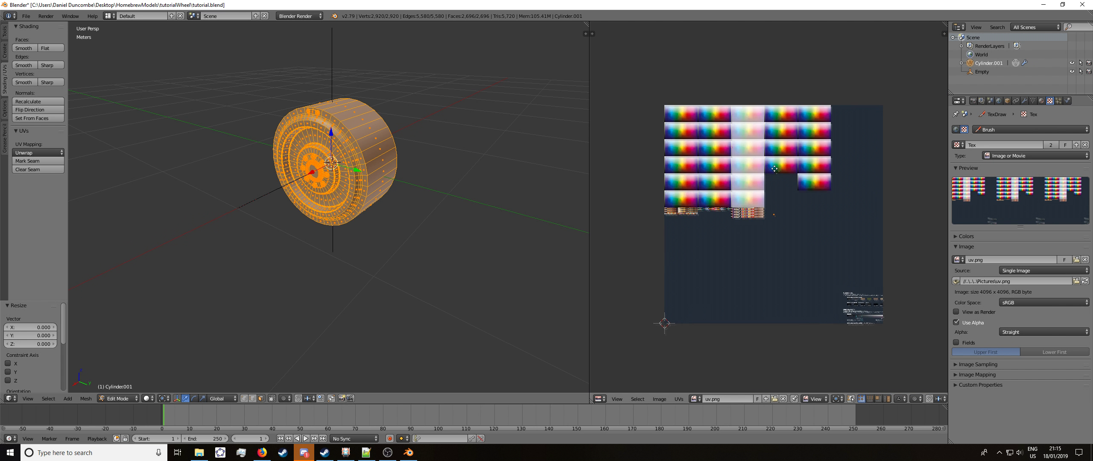
pyautogui.moveTo(804, 207); pyautogui.dragTo(863, 262, button='middle')
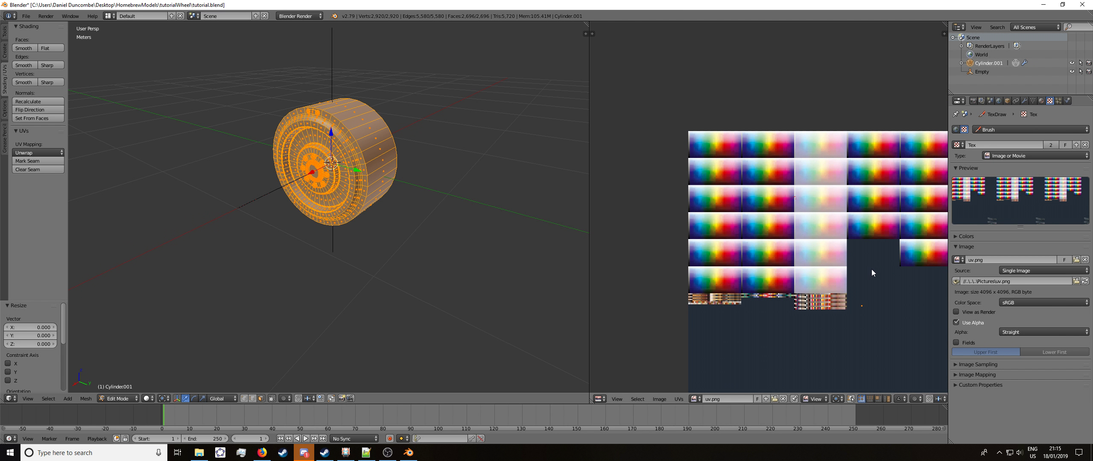
pyautogui.press('g')
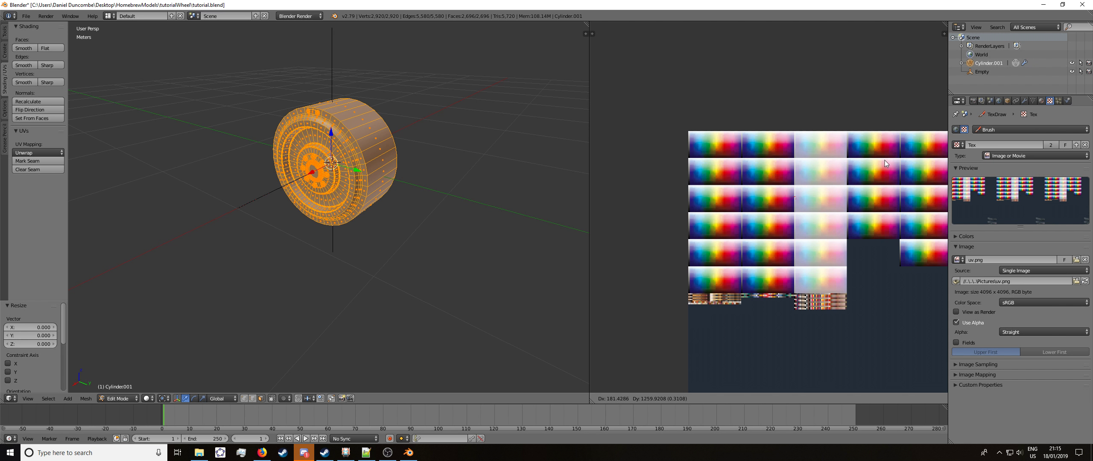
pyautogui.click(880, 193)
pyautogui.scroll(6, 814, 176)
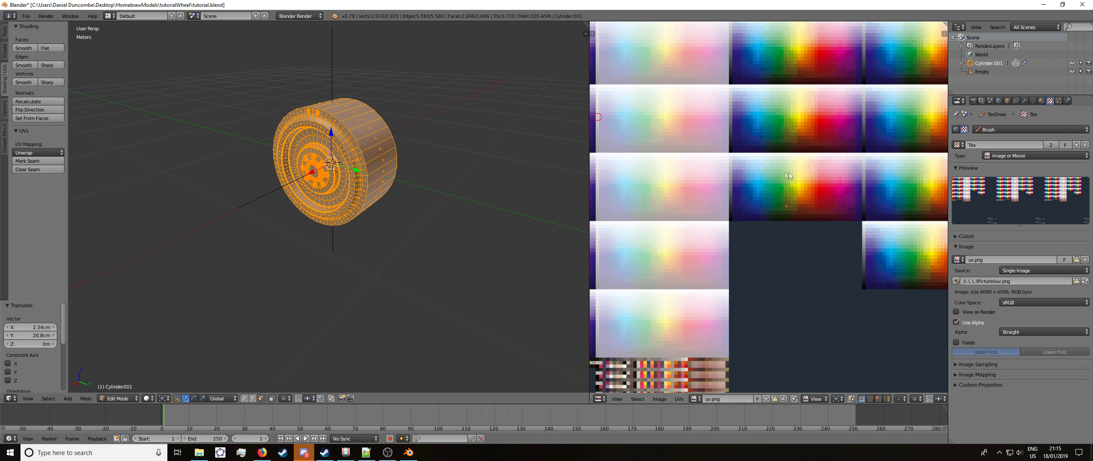
pyautogui.scroll(-6, 815, 174)
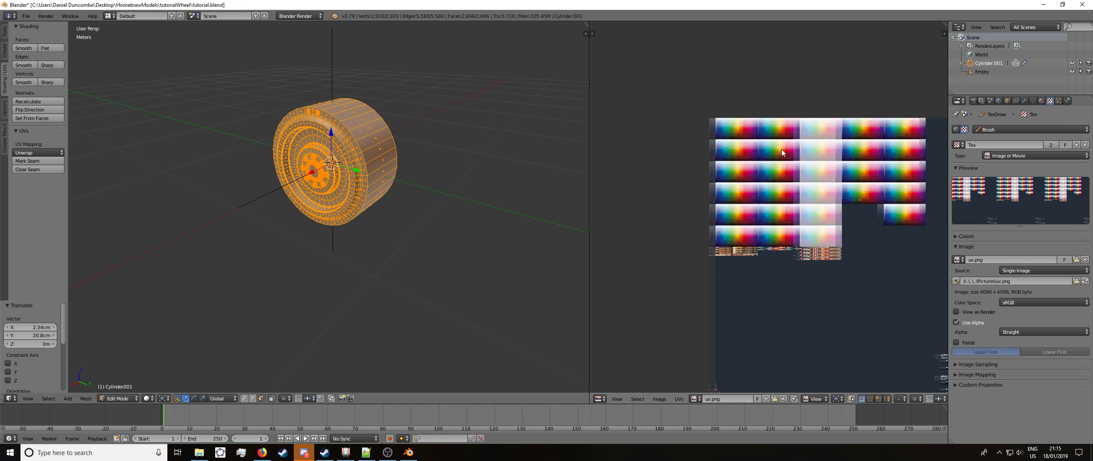
pyautogui.press('g')
pyautogui.click(665, 153)
# Step: Position the wheel's UV point inside a near-black green swatch in the bottom row of the colour block
pyautogui.scroll(8, 674, 159)
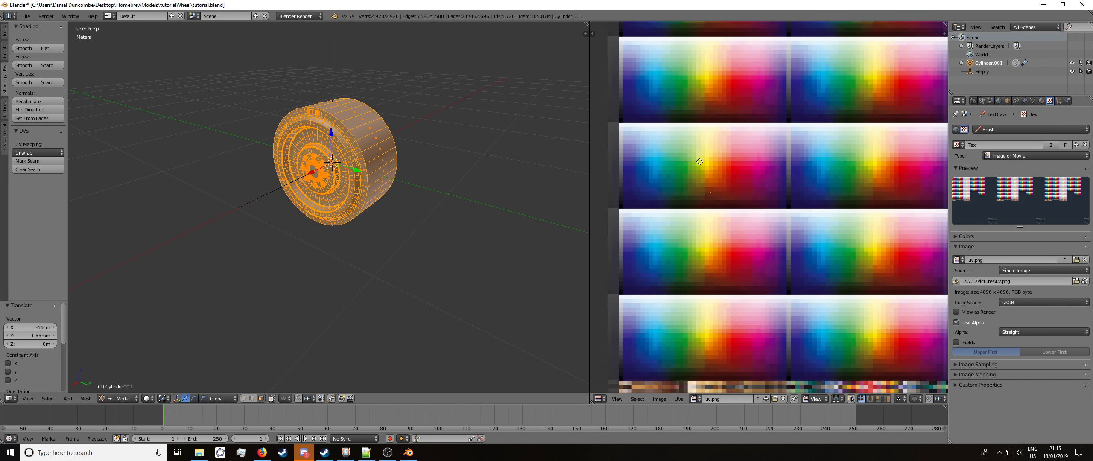
pyautogui.scroll(2, 779, 143)
pyautogui.press('g')
pyautogui.click(728, 184)
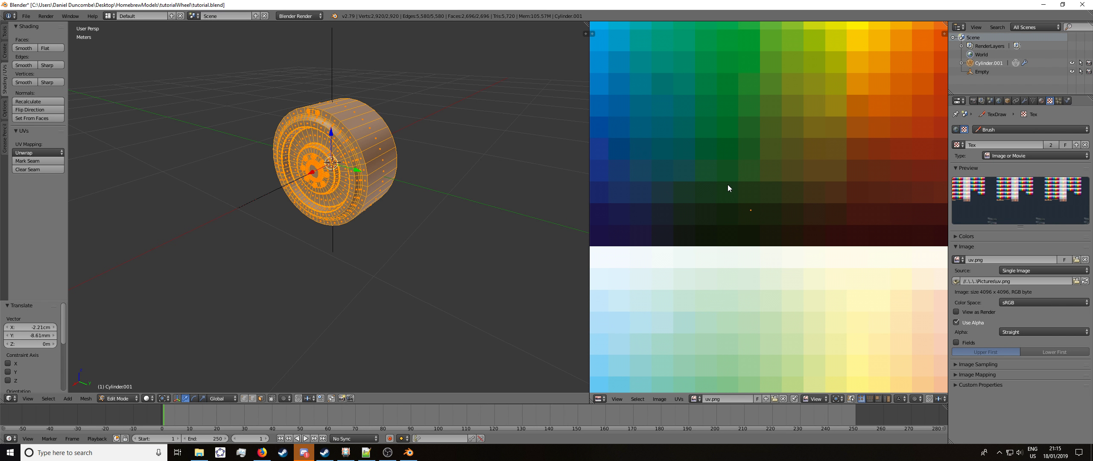
pyautogui.scroll(5, 729, 183)
pyautogui.moveTo(742, 174); pyautogui.dragTo(810, 119, button='middle')
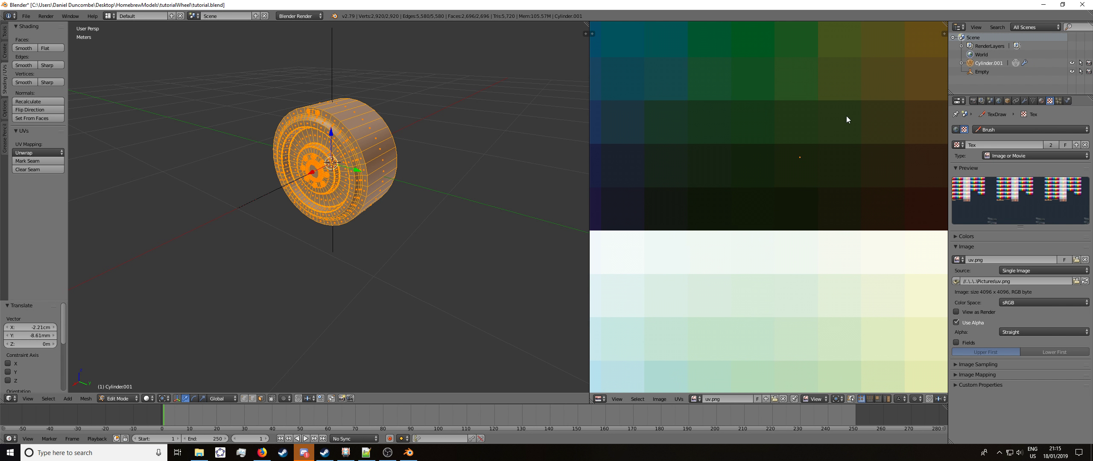
pyautogui.press('g')
pyautogui.click(789, 158)
pyautogui.scroll(4, 792, 160)
pyautogui.press('g')
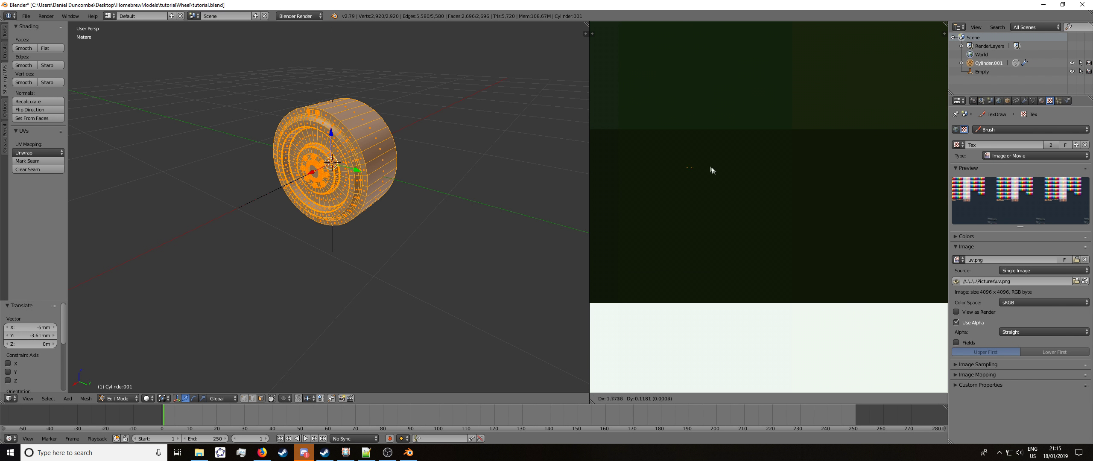
pyautogui.click(713, 161)
# Step: Select the small plate and its two round bolts near the wheel's outer rim, growing the selection to their surrounding faces
pyautogui.scroll(3, 363, 150)
pyautogui.moveTo(363, 150); pyautogui.dragTo(495, 144, button='middle')
pyautogui.keyDown('shift'); pyautogui.moveTo(346, 124); pyautogui.dragTo(412, 114, button='middle'); pyautogui.keyUp('shift')
pyautogui.scroll(1, 423, 173)
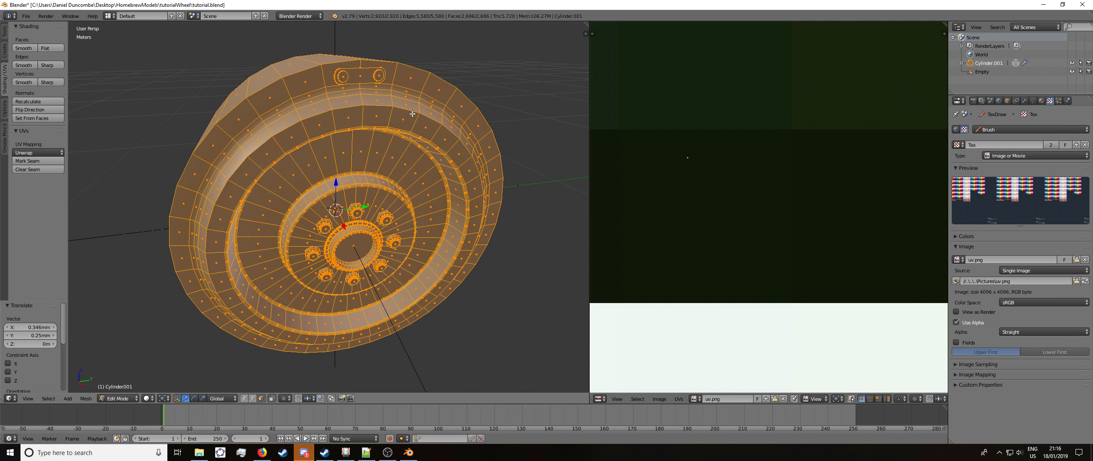
pyautogui.rightClick(343, 77)
pyautogui.moveTo(343, 78); pyautogui.dragTo(397, 74, button='middle')
pyautogui.keyDown('shift'); pyautogui.rightClick(393, 73); pyautogui.keyUp('shift')
pyautogui.keyDown('shift'); pyautogui.rightClick(393, 73); pyautogui.keyUp('shift')
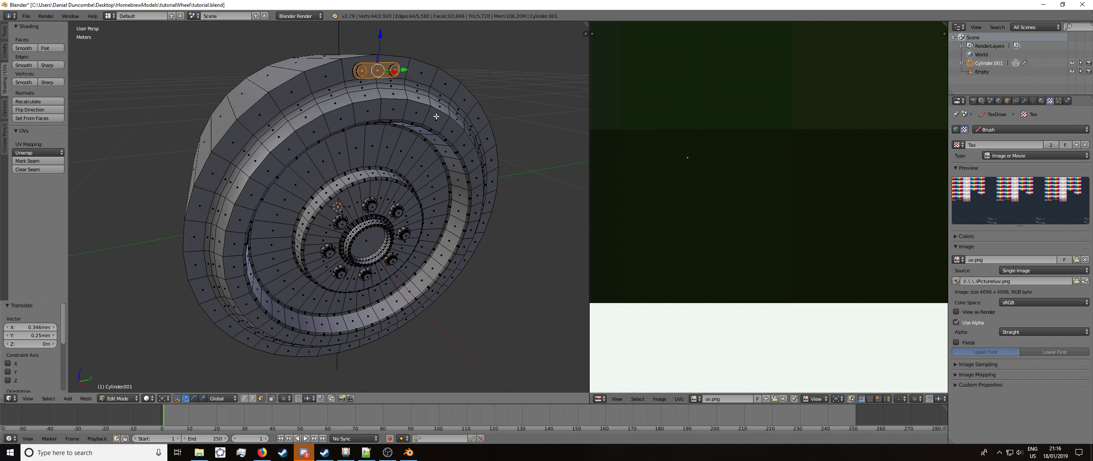
pyautogui.press('ctrl+KP_Add')
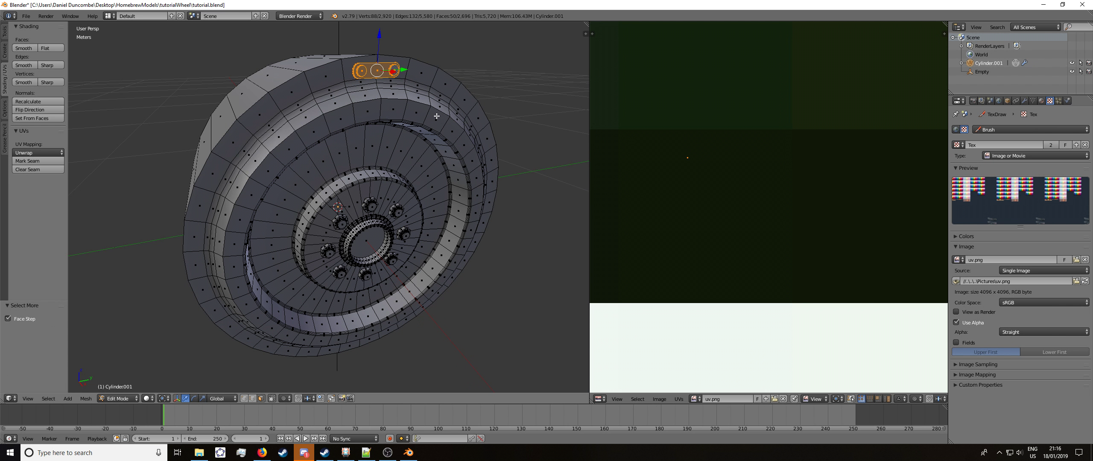
# Step: Move the UVs of the selected plate and bolts slightly aside within the same near-black swatch
pyautogui.moveTo(436, 115); pyautogui.dragTo(334, 248, button='middle')
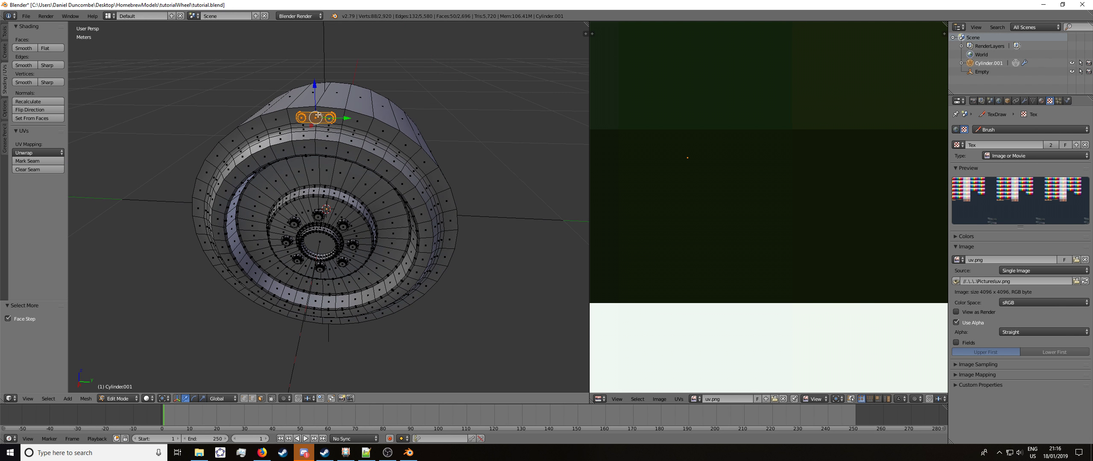
pyautogui.scroll(2, 318, 118)
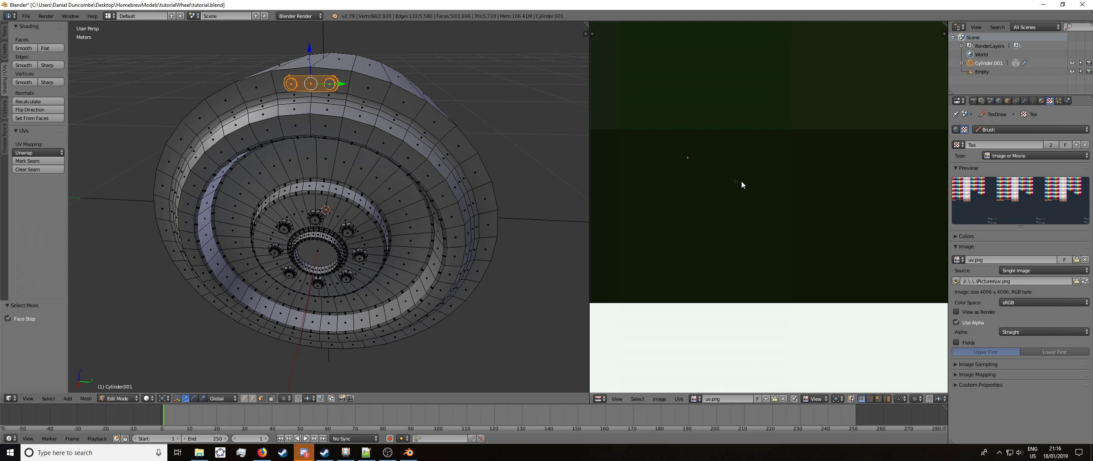
pyautogui.moveTo(399, 97); pyautogui.dragTo(487, 116, button='middle')
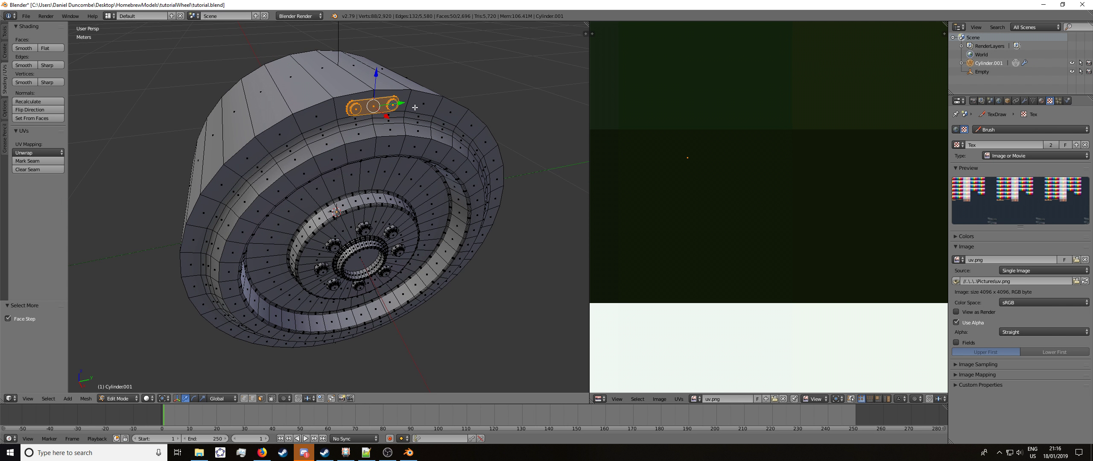
pyautogui.press('a')
pyautogui.press('g')
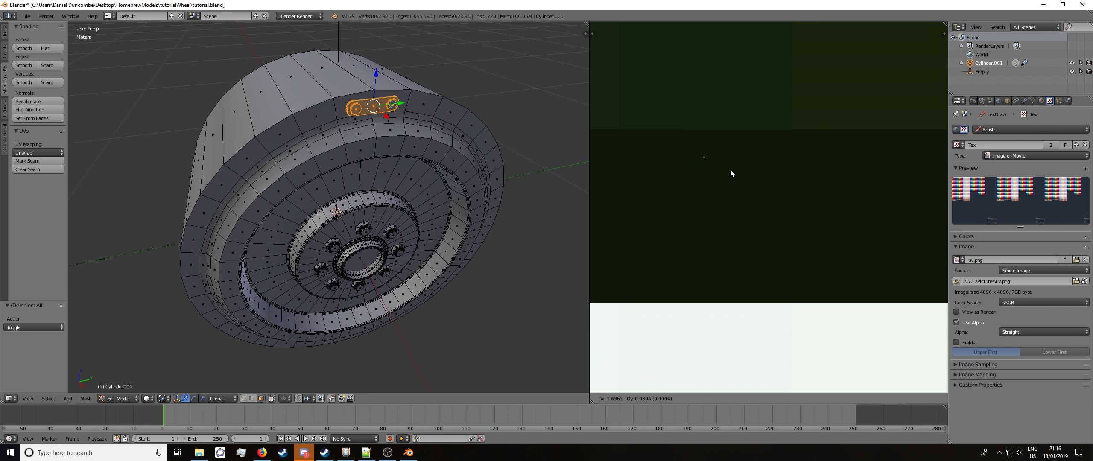
pyautogui.click(694, 178)
# Step: Select the whole wheel and compare the positions of its separate UV points on the dark swatch
pyautogui.press('a')
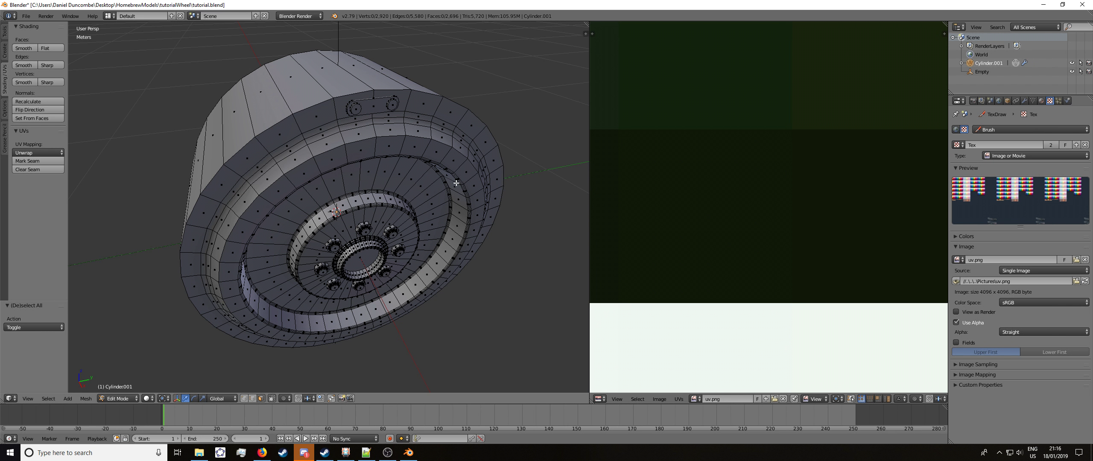
pyautogui.press('a')
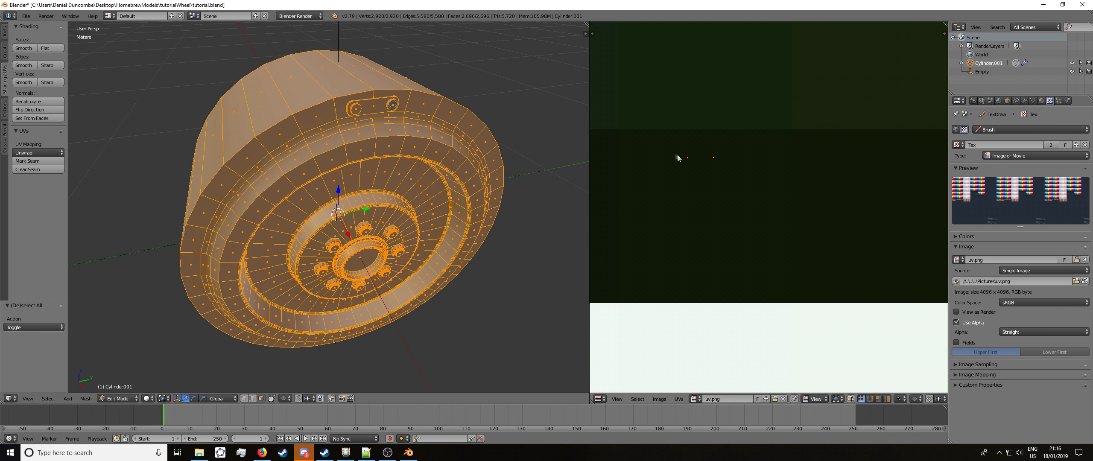
pyautogui.scroll(-5, 701, 159)
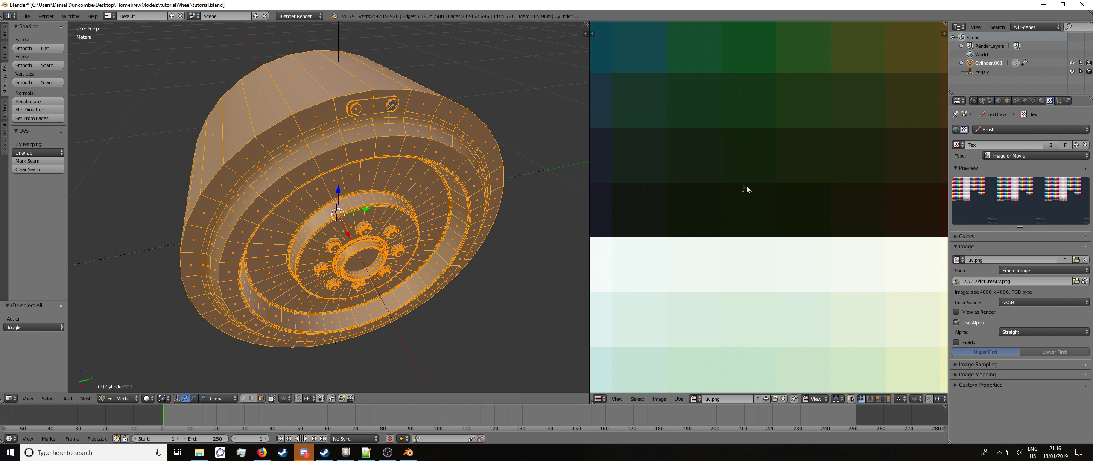
pyautogui.scroll(5, 747, 195)
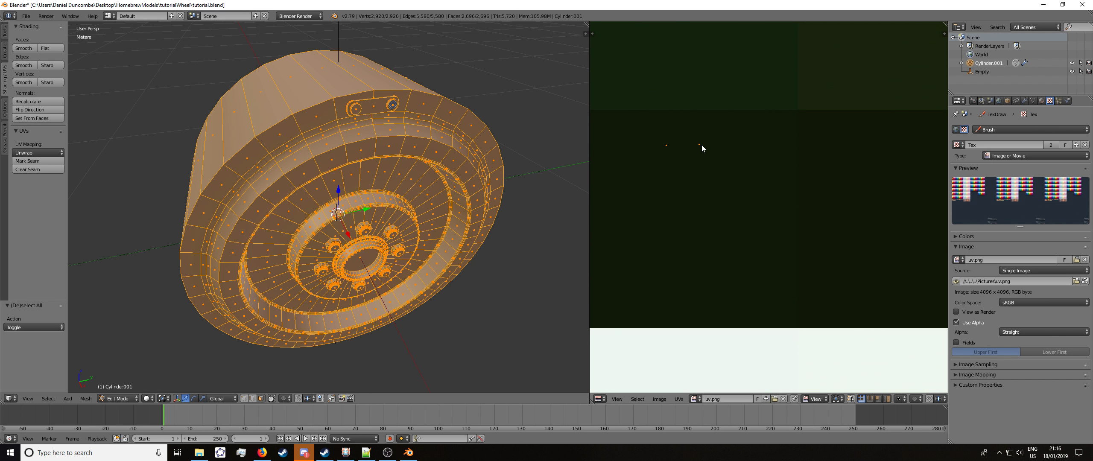
# Step: Select the flat ring of faces around the wheel's centre and move its UVs onto a pale swatch in the pastel block
pyautogui.rightClick(370, 107)
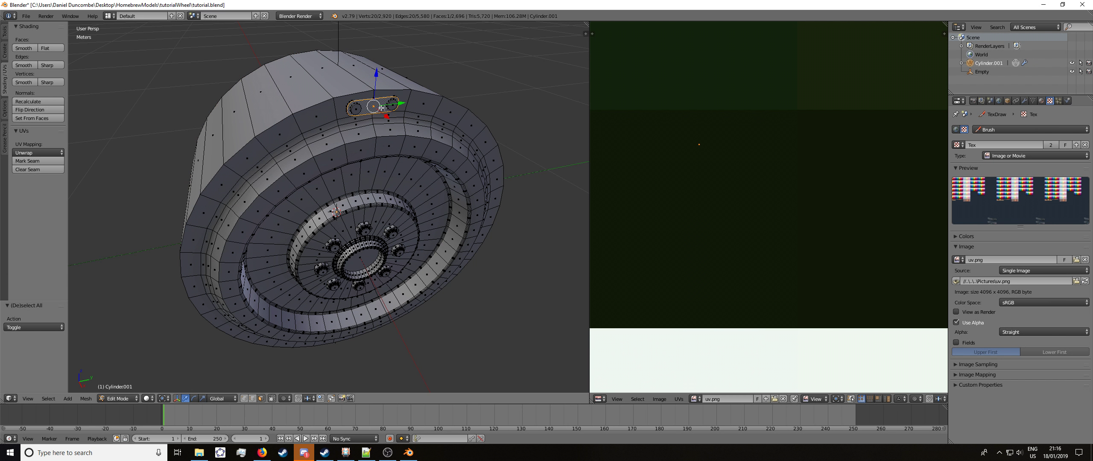
pyautogui.moveTo(383, 110); pyautogui.dragTo(540, 185, button='middle')
pyautogui.moveTo(375, 116); pyautogui.dragTo(295, 180, button='middle')
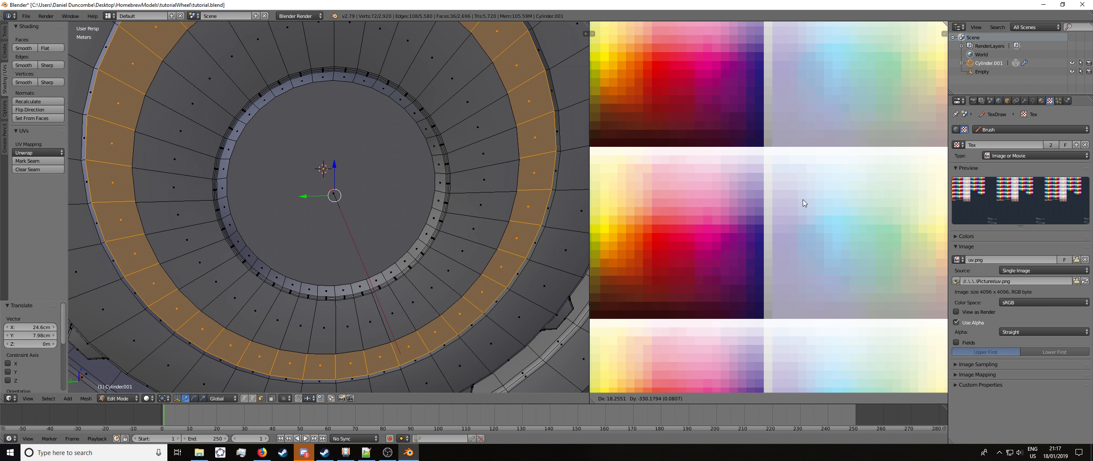
pyautogui.click(803, 200)
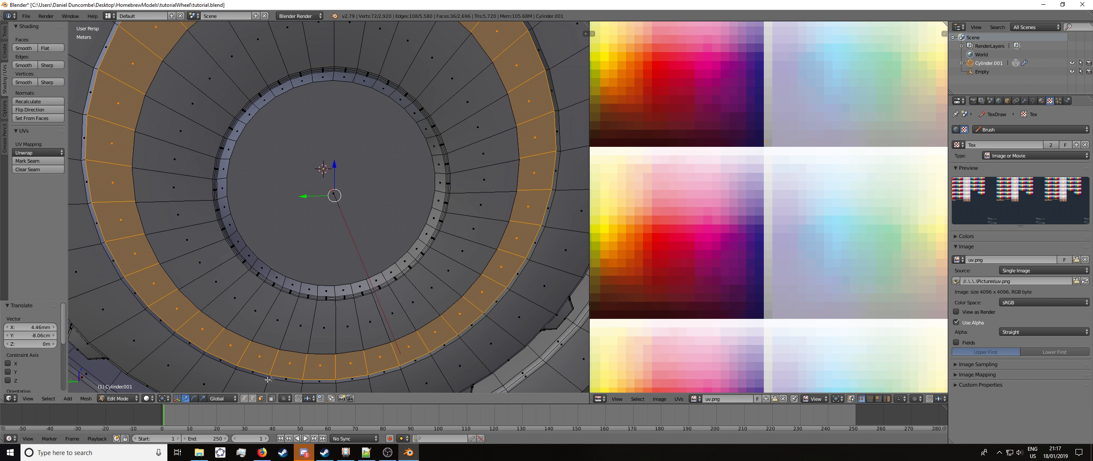
# Step: Switch the viewport to Texture shading and leave Edit Mode to inspect the palette colours on the wheel
pyautogui.click(149, 398)
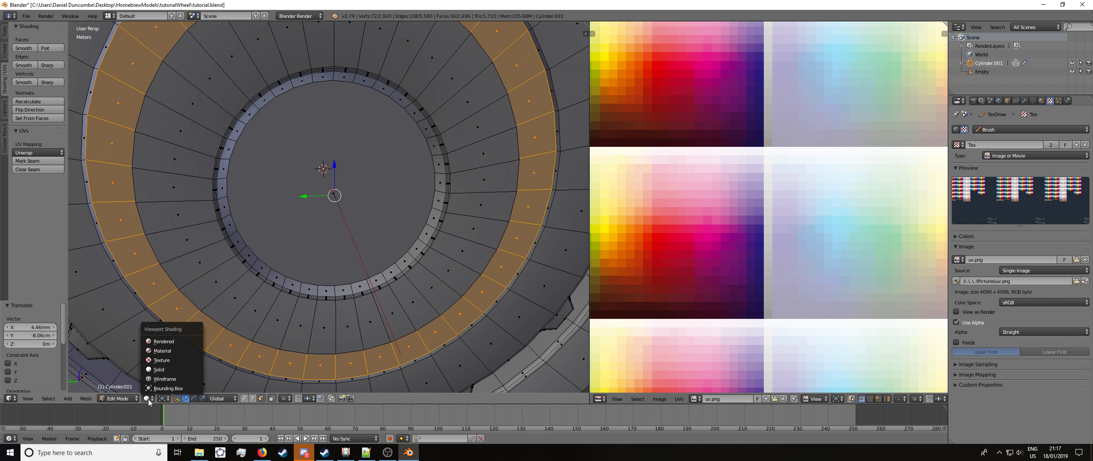
pyautogui.click(160, 360)
pyautogui.scroll(-7, 222, 200)
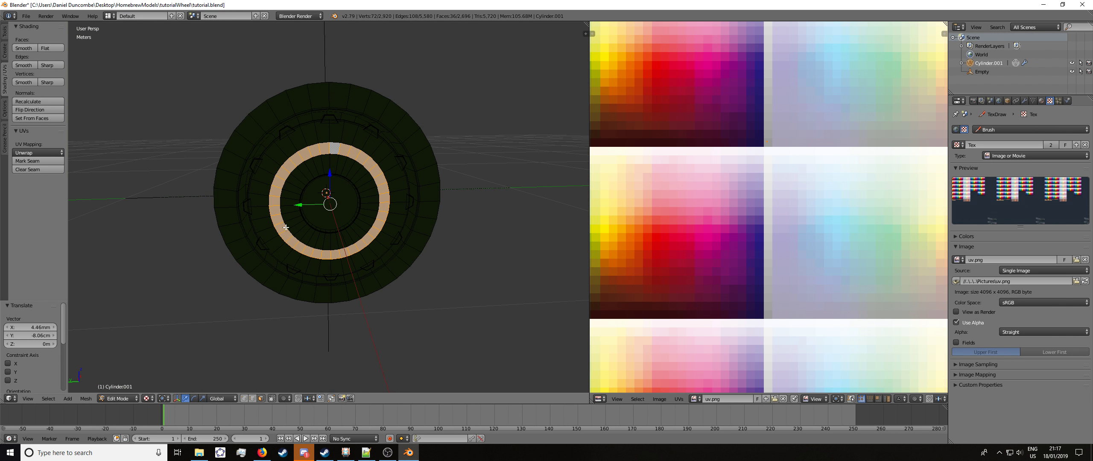
pyautogui.press('Tab')
pyautogui.moveTo(223, 199); pyautogui.dragTo(482, 187, button='middle')
# Step: Examine the 3D view's Display and Shading options that affect how the textured wheel is shown
pyautogui.press('n')
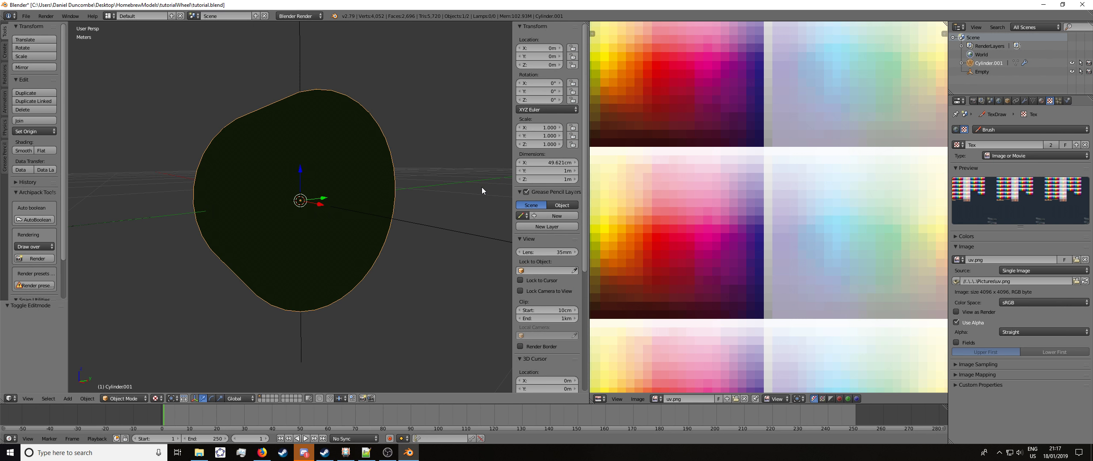
pyautogui.scroll(-6, 545, 253)
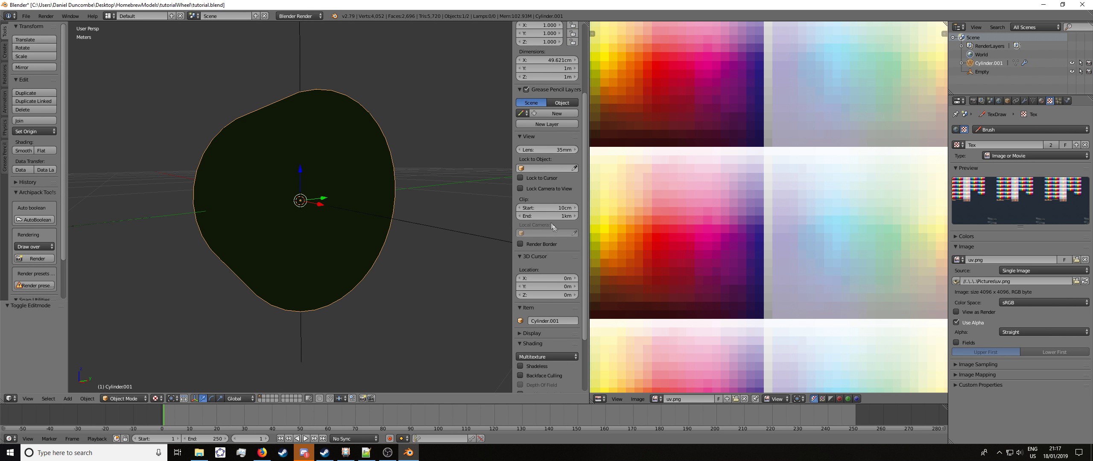
pyautogui.scroll(-4, 550, 226)
pyautogui.click(532, 290)
pyautogui.click(531, 290)
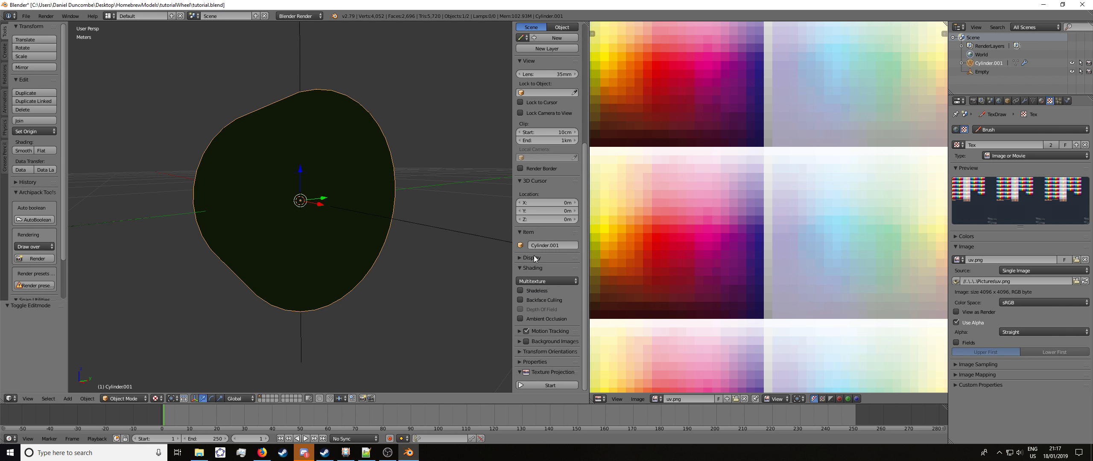
pyautogui.click(532, 258)
pyautogui.click(520, 271)
pyautogui.scroll(-4, 382, 213)
pyautogui.moveTo(383, 213); pyautogui.dragTo(319, 174, button='middle')
pyautogui.scroll(5, 372, 211)
pyautogui.click(539, 271)
pyautogui.scroll(-6, 546, 274)
pyautogui.click(532, 273)
pyautogui.click(532, 156)
# Step: Return the viewport to Solid shading and review the wheel's Edge Split modifier and smooth surfaces
pyautogui.hotkey('alt', 'z')
pyautogui.scroll(-4, 385, 222)
pyautogui.moveTo(385, 223); pyautogui.dragTo(424, 201, button='middle')
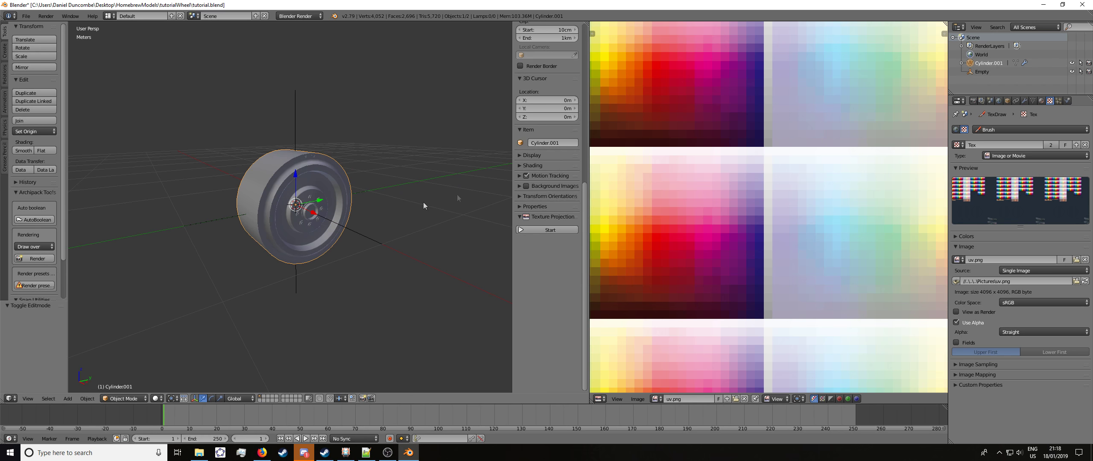
pyautogui.click(1023, 100)
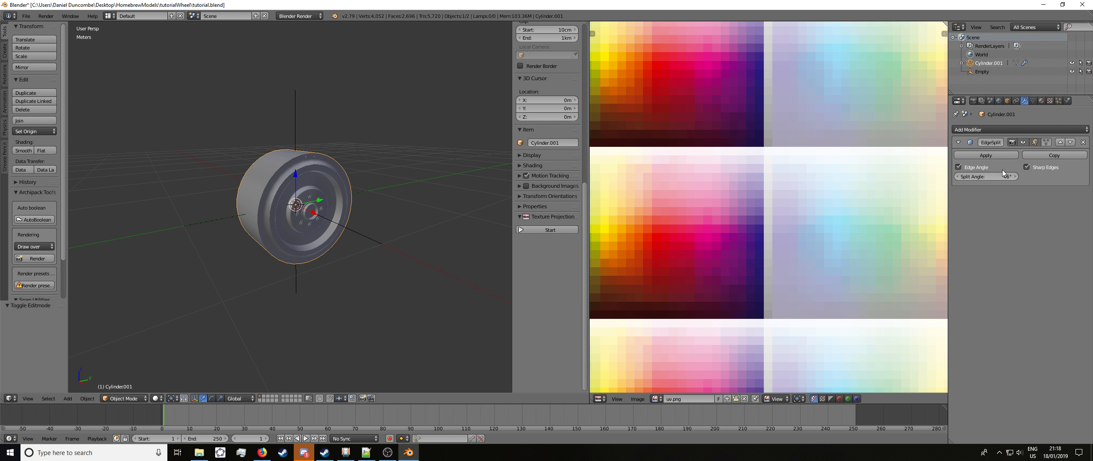
pyautogui.scroll(2, 292, 129)
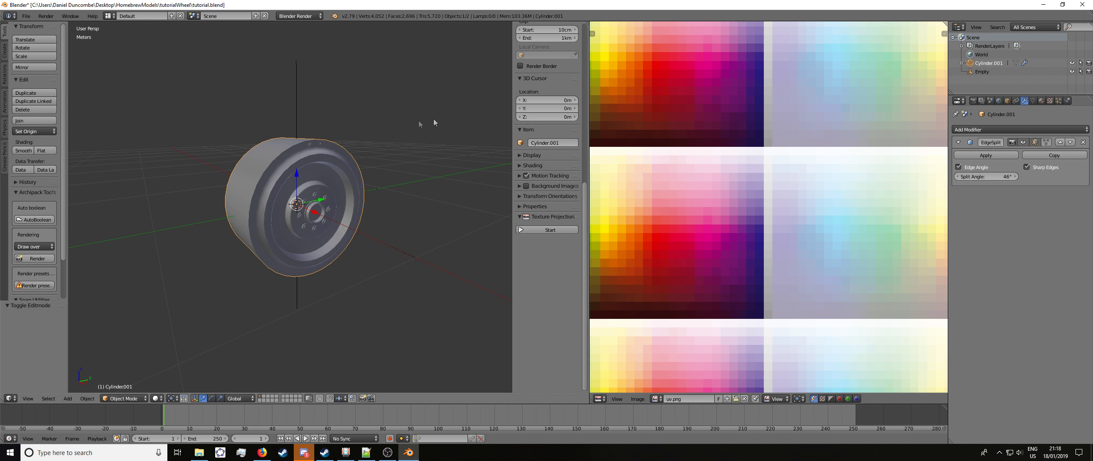
pyautogui.scroll(4, 434, 99)
pyautogui.scroll(-2, 434, 102)
pyautogui.moveTo(453, 103); pyautogui.dragTo(388, 115, button='middle')
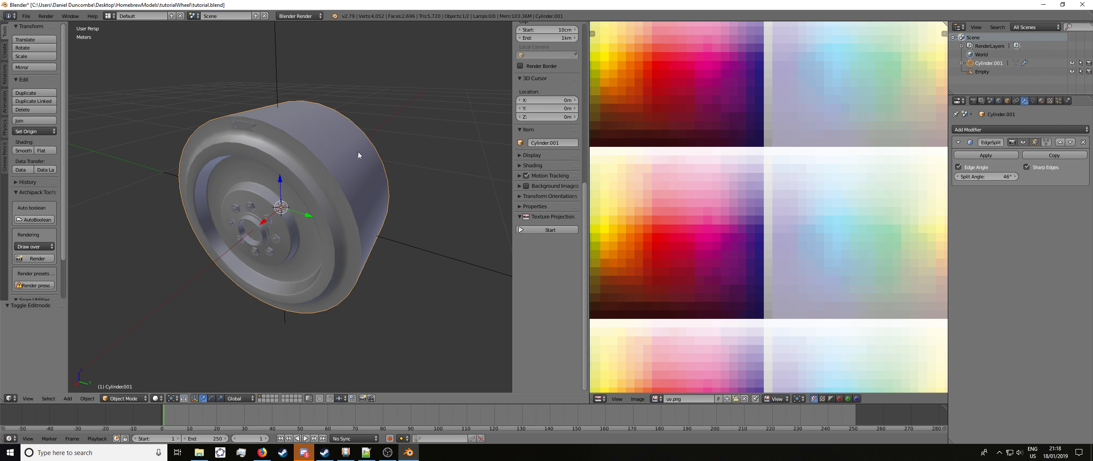
# Step: Save over the existing tutorial.blend file and begin a Wavefront (.obj) export of the wheel
pyautogui.hotkey('ctrl', 's')
pyautogui.click(385, 88)
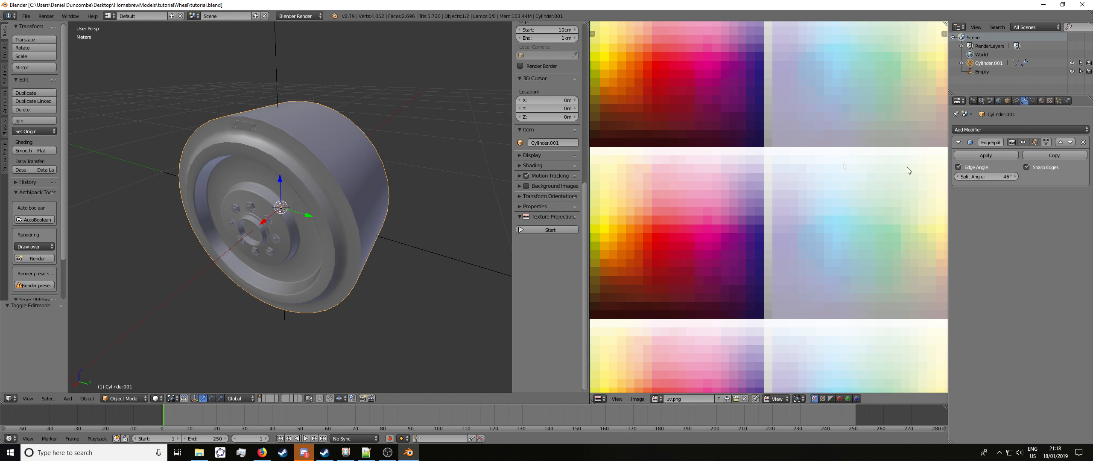
pyautogui.click(26, 17)
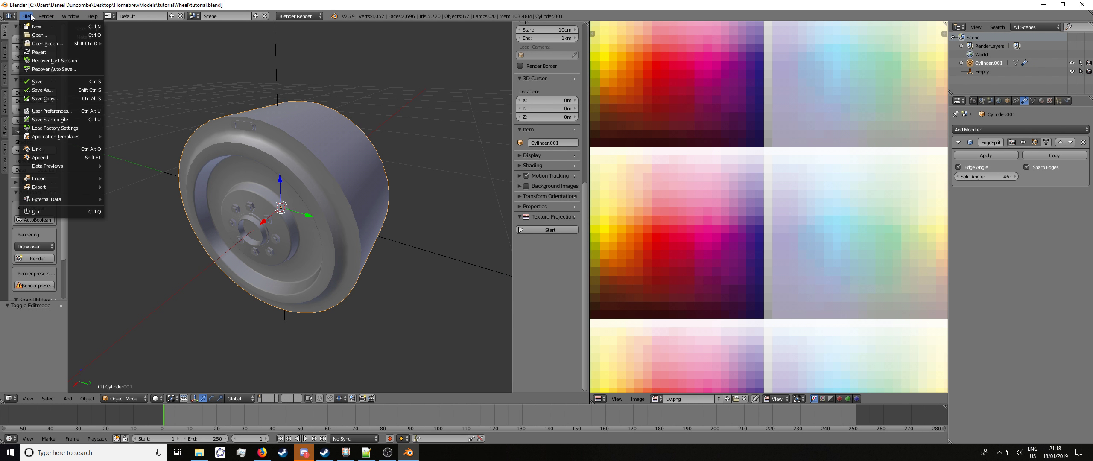
pyautogui.moveTo(70, 188)
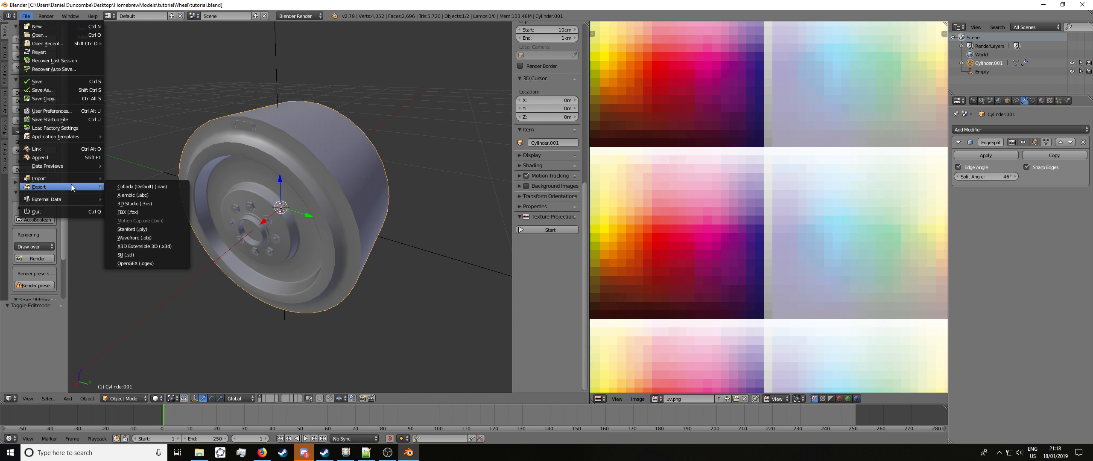
pyautogui.click(152, 238)
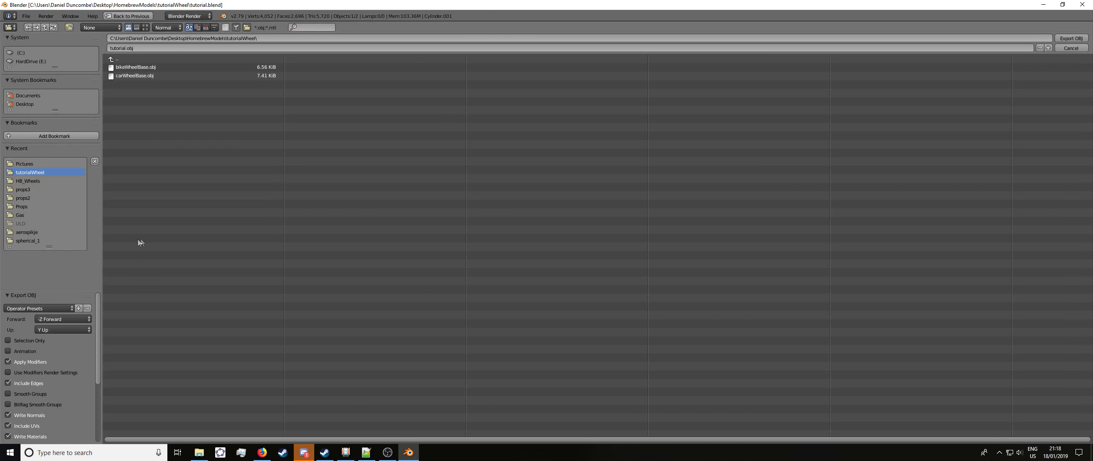
# Step: Enable Selection Only, Use Modifiers Render Settings, Smooth Groups and Triangulate Faces, disable Write Materials, and open the export file name for editing
pyautogui.click(35, 340)
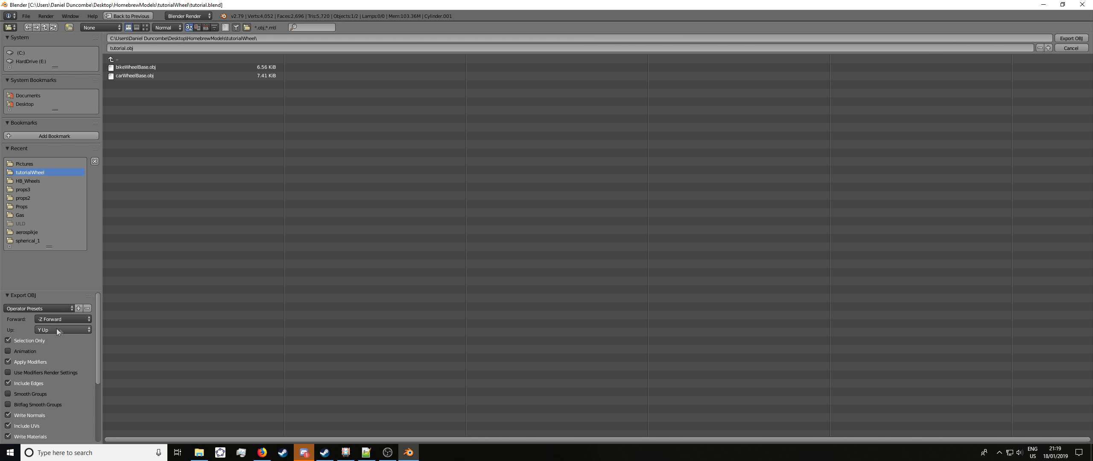
pyautogui.moveTo(99, 320); pyautogui.dragTo(97, 345)
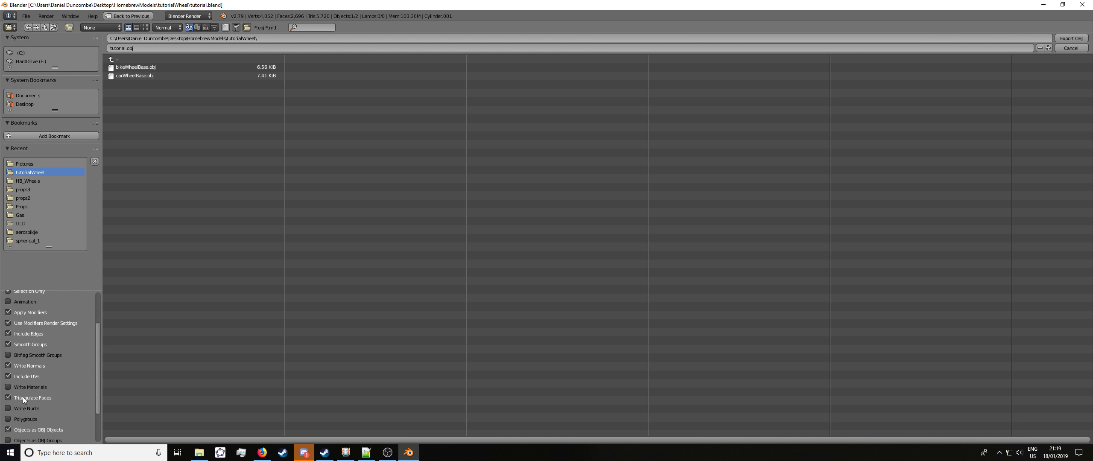
pyautogui.click(120, 48)
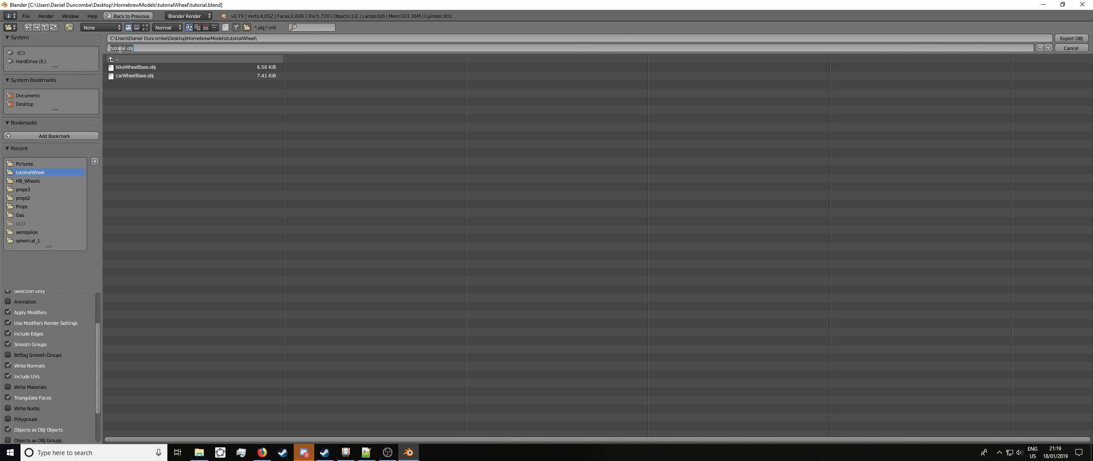